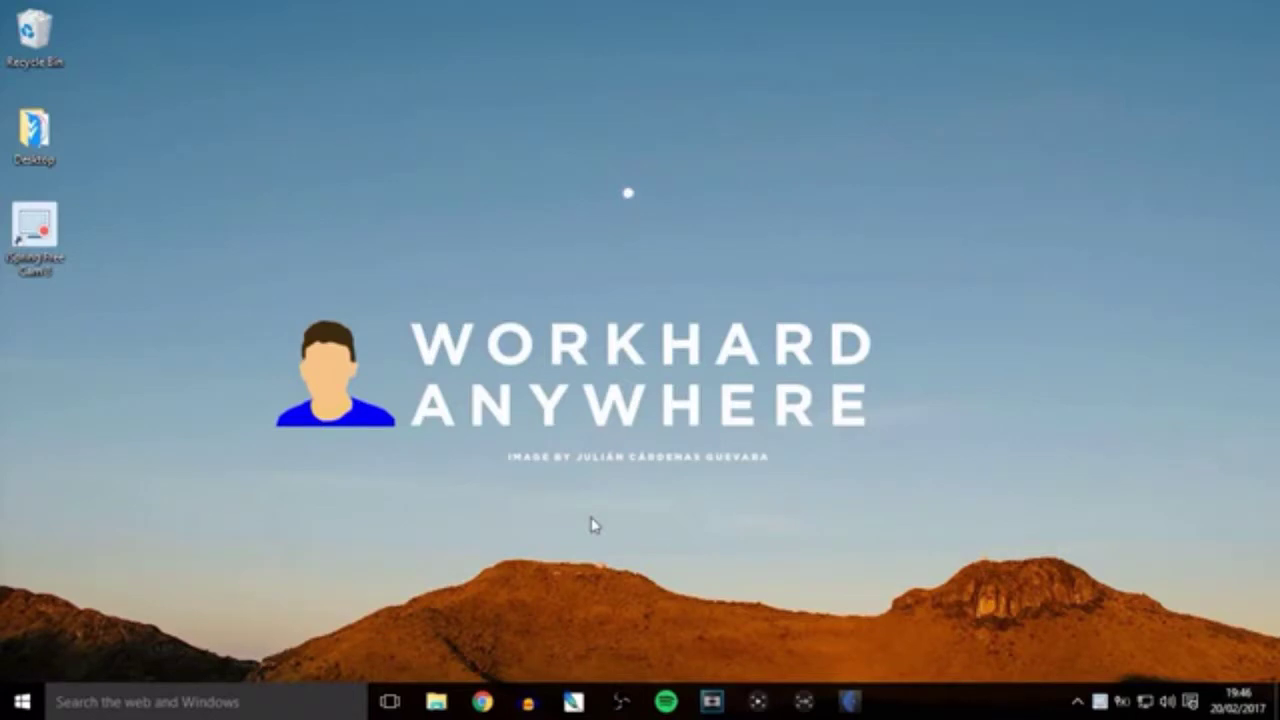
Open yalu.qwertyoruiop.com in a maximized Google Chrome window.
{"action": "left_click", "coordinate": [485, 703]}
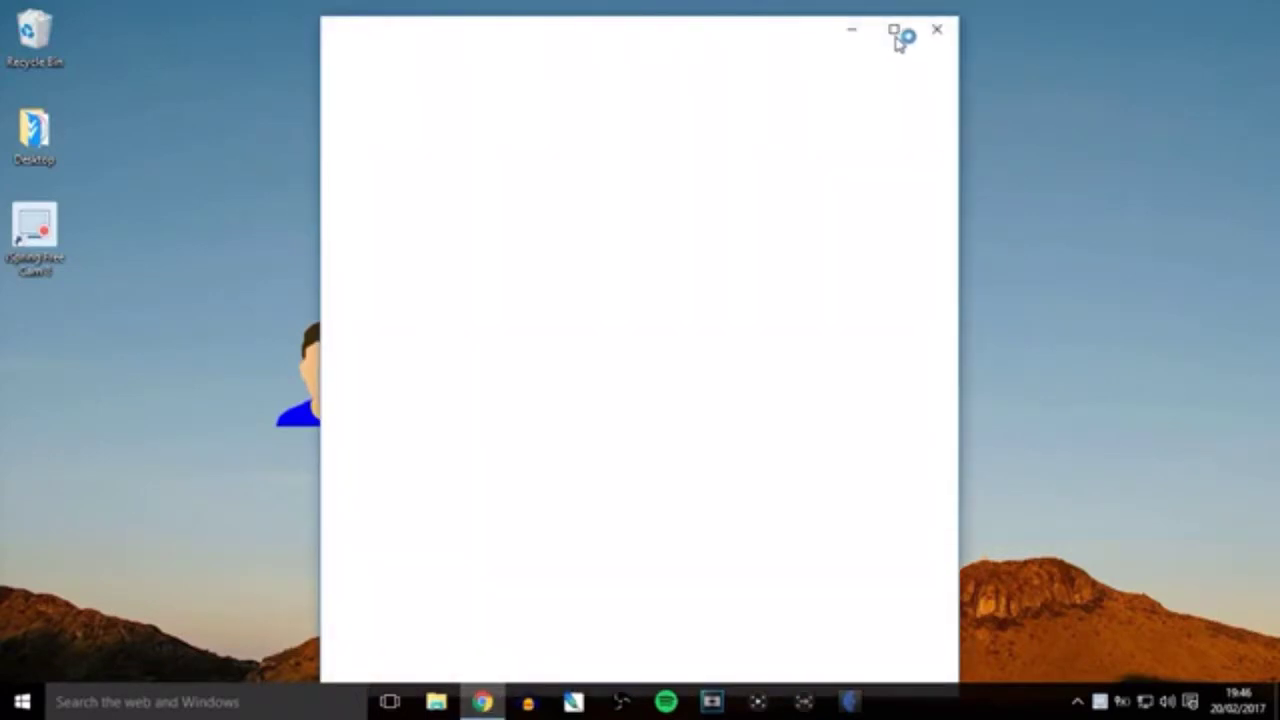
{"action": "left_click", "coordinate": [895, 32]}
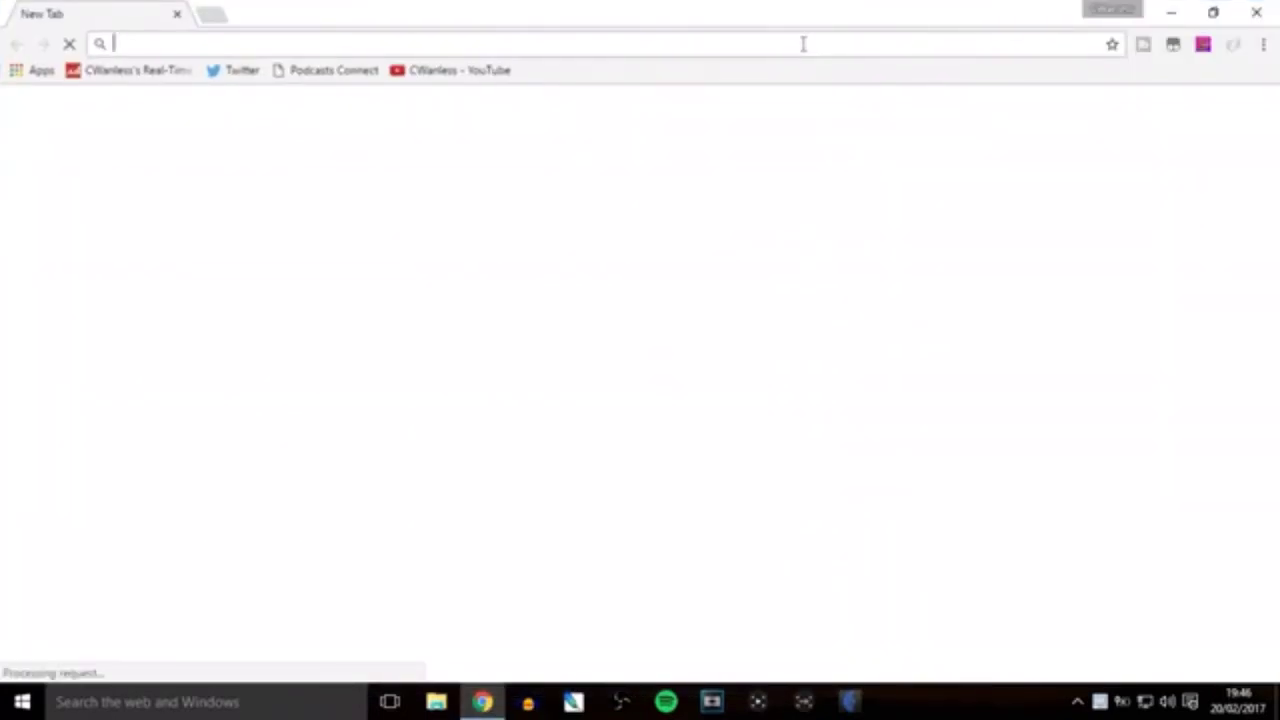
{"action": "type", "text": "yalu."}
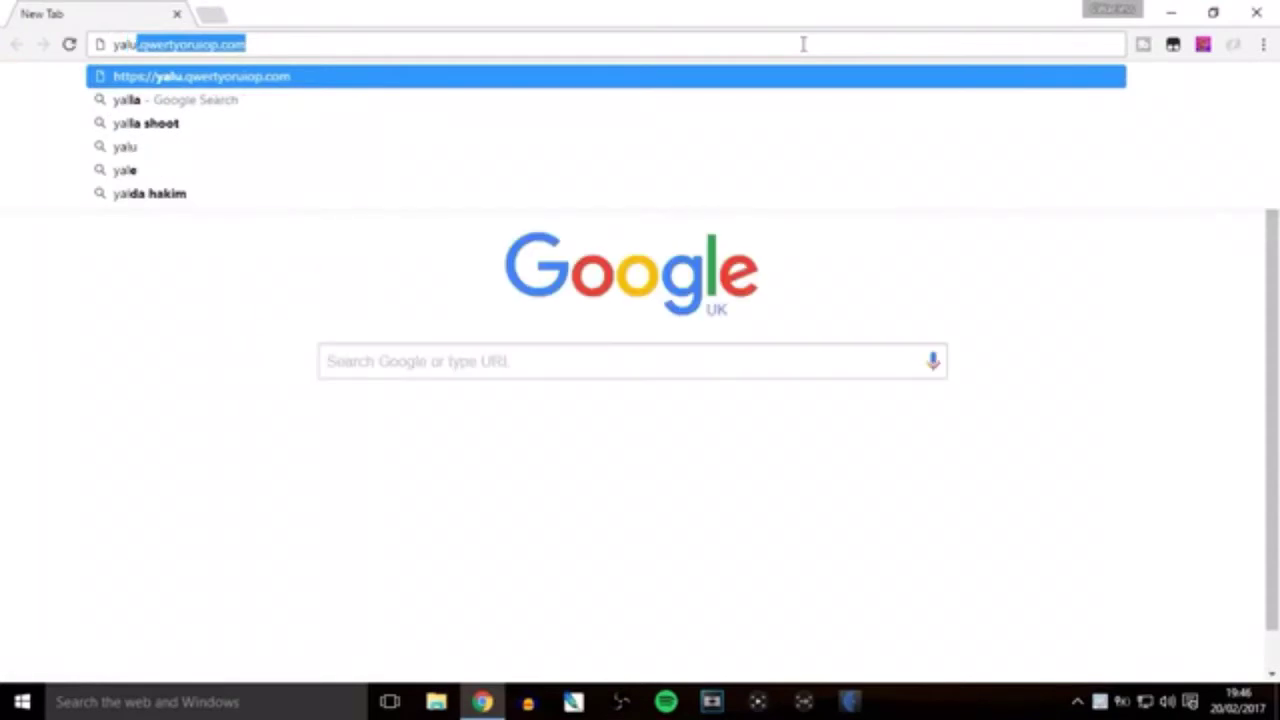
{"action": "type", "text": "qwert"}
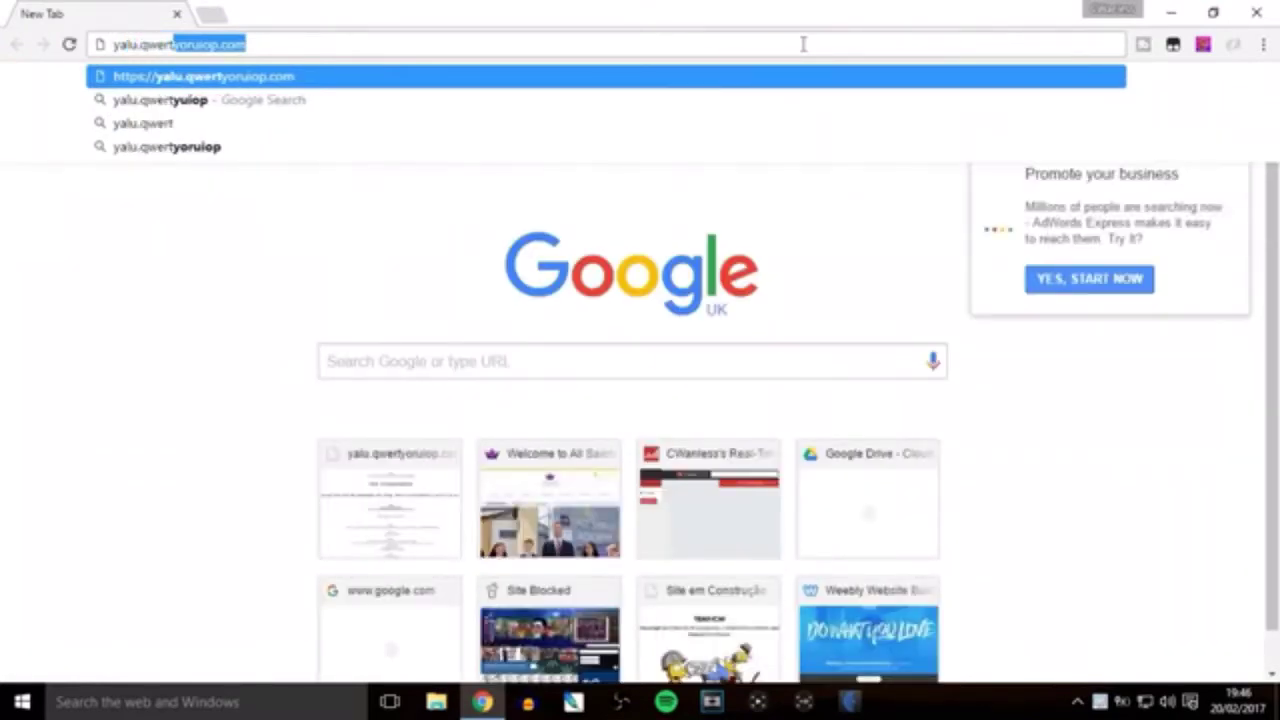
{"action": "type", "text": "yoruiop"}
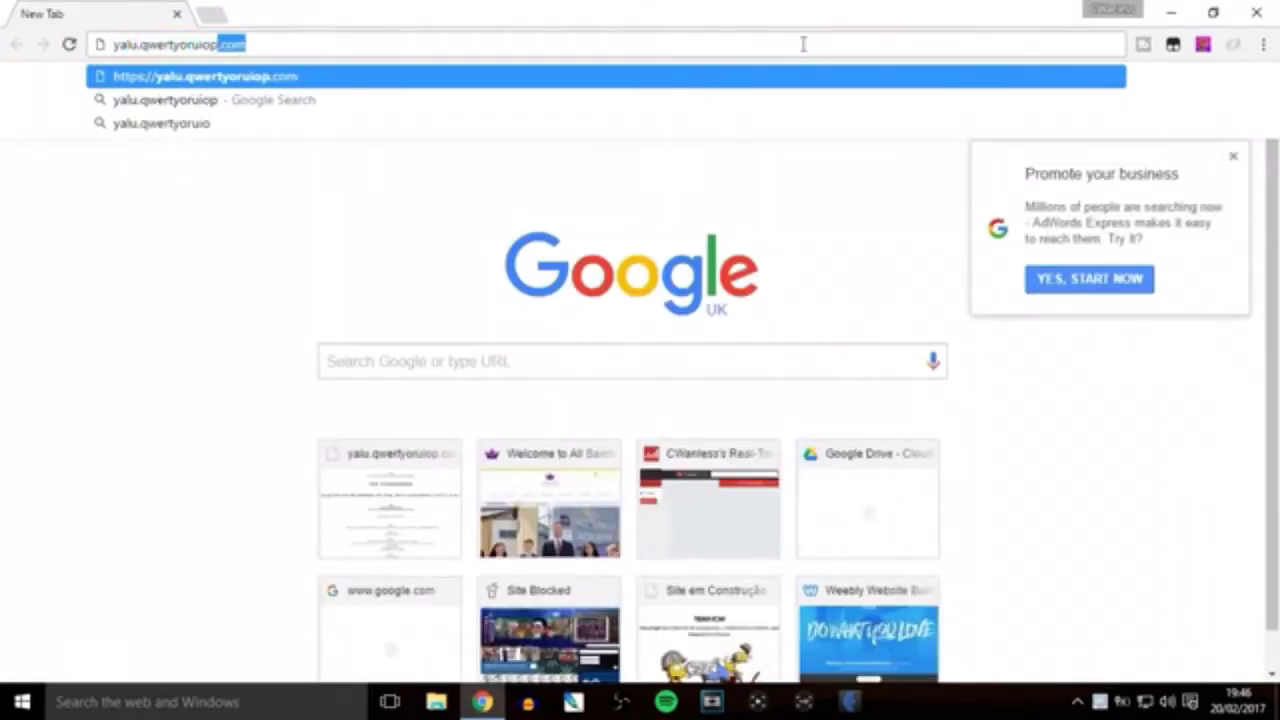
{"action": "type", "text": ".com"}
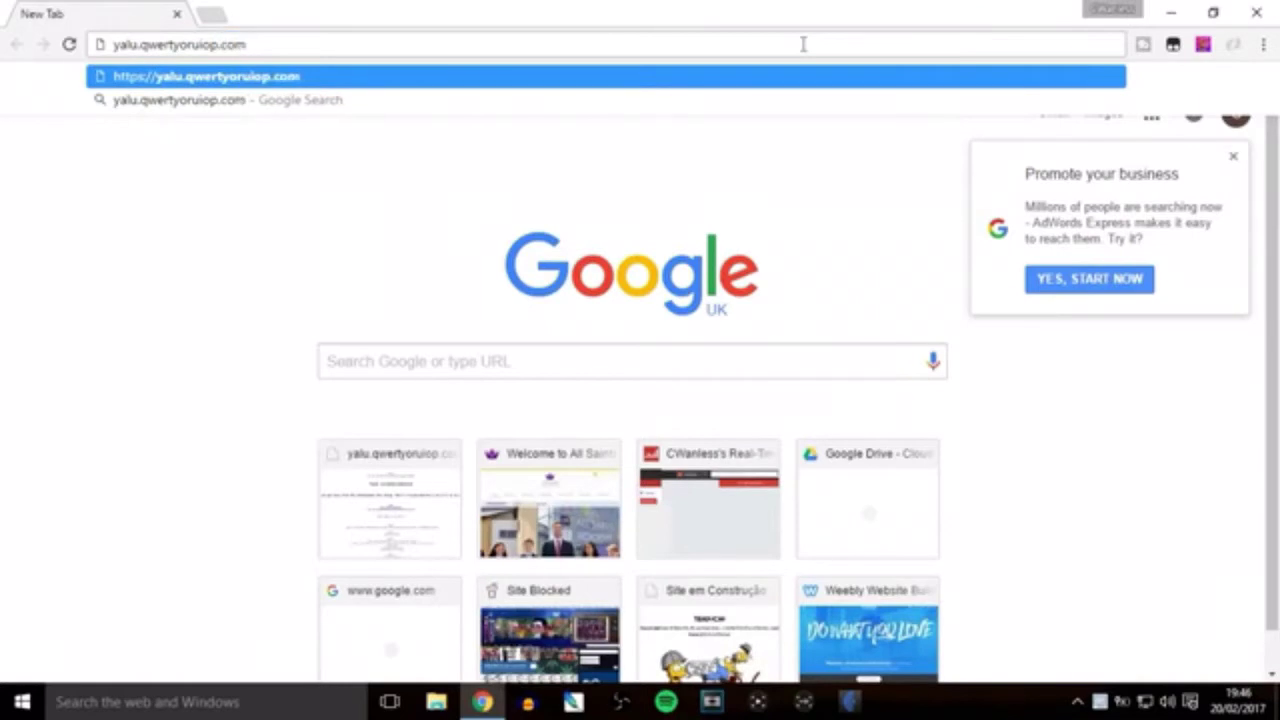
{"action": "key", "text": "Return"}
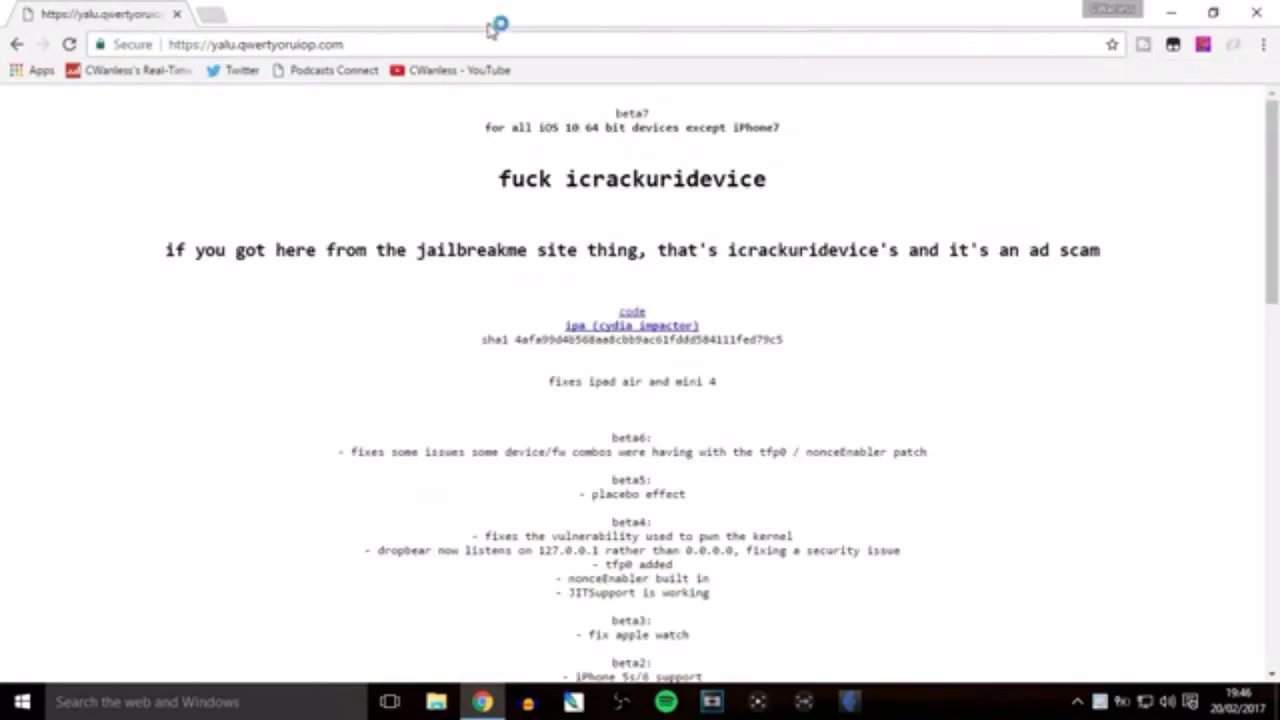
In a new tab, download the Windows Impactor_0.9.38 zip from cydiaimpactor.com.
{"action": "left_click", "coordinate": [210, 17]}
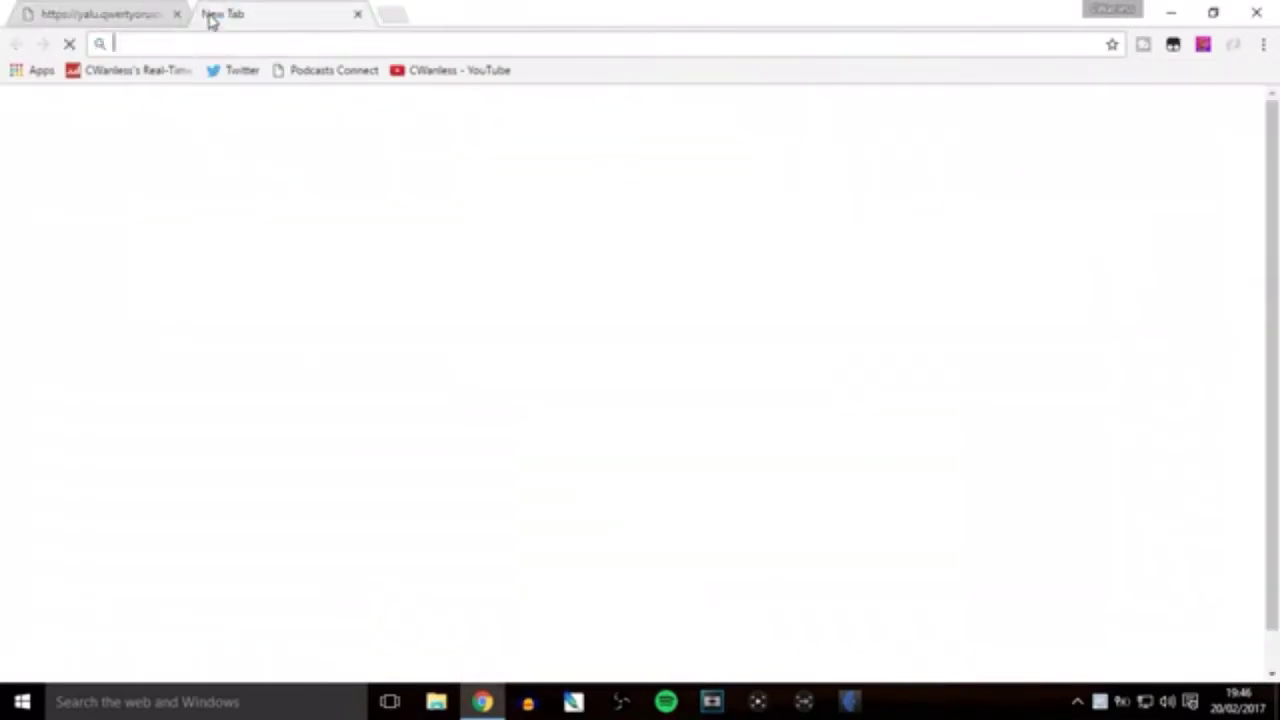
{"action": "type", "text": "cydiaimpactor.com"}
{"action": "key", "text": "Return"}
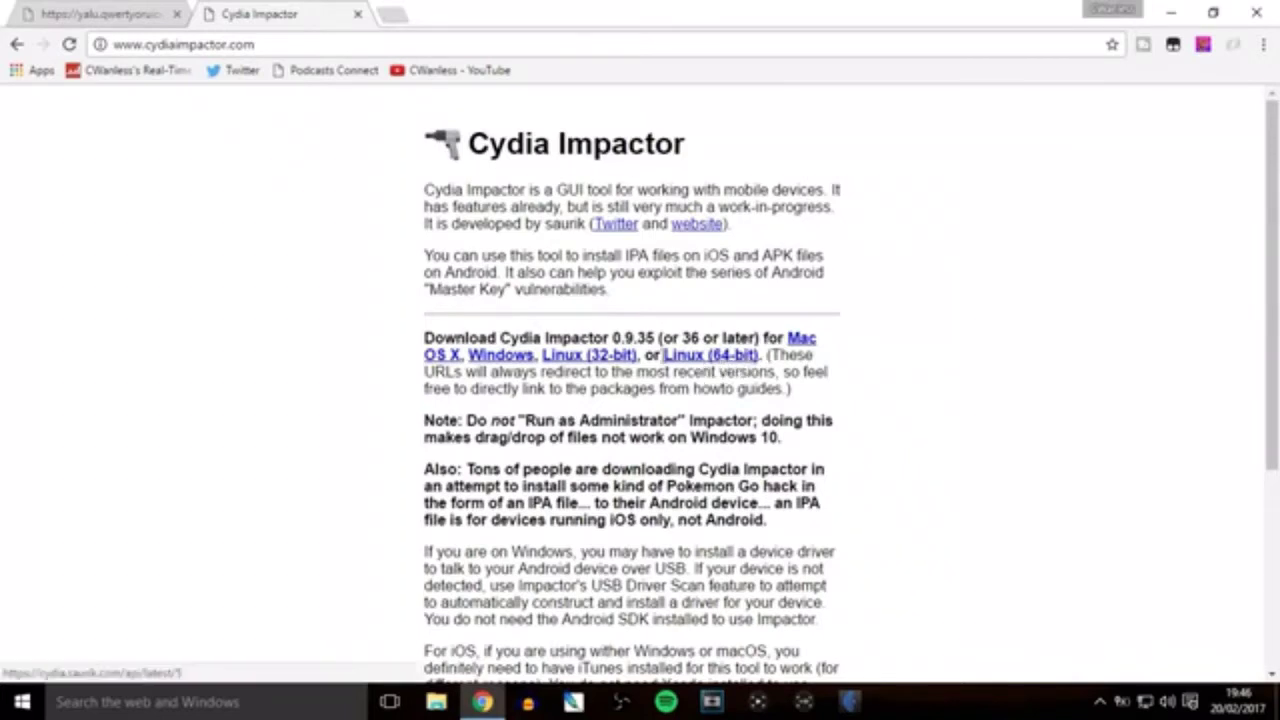
{"action": "left_click", "coordinate": [513, 362]}
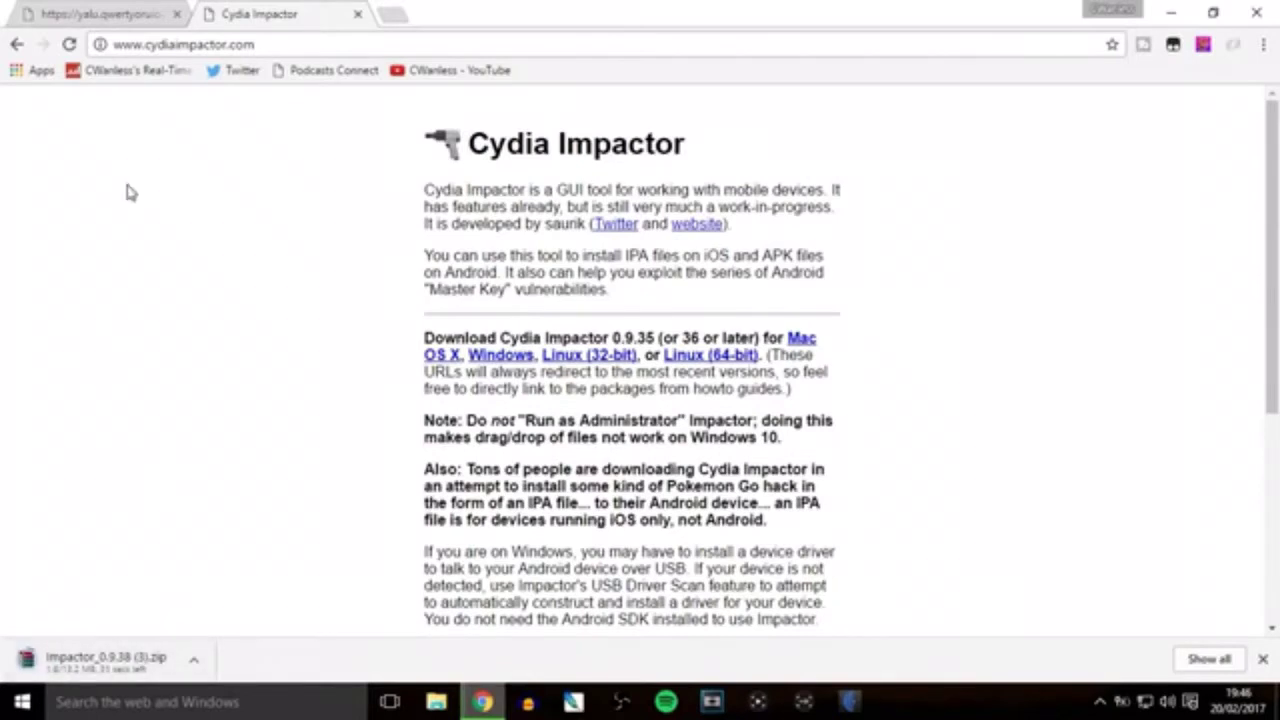
On the yalu page, download the yalu102_beta7 'ipa (cydia impactor)' file.
{"action": "left_click", "coordinate": [112, 12]}
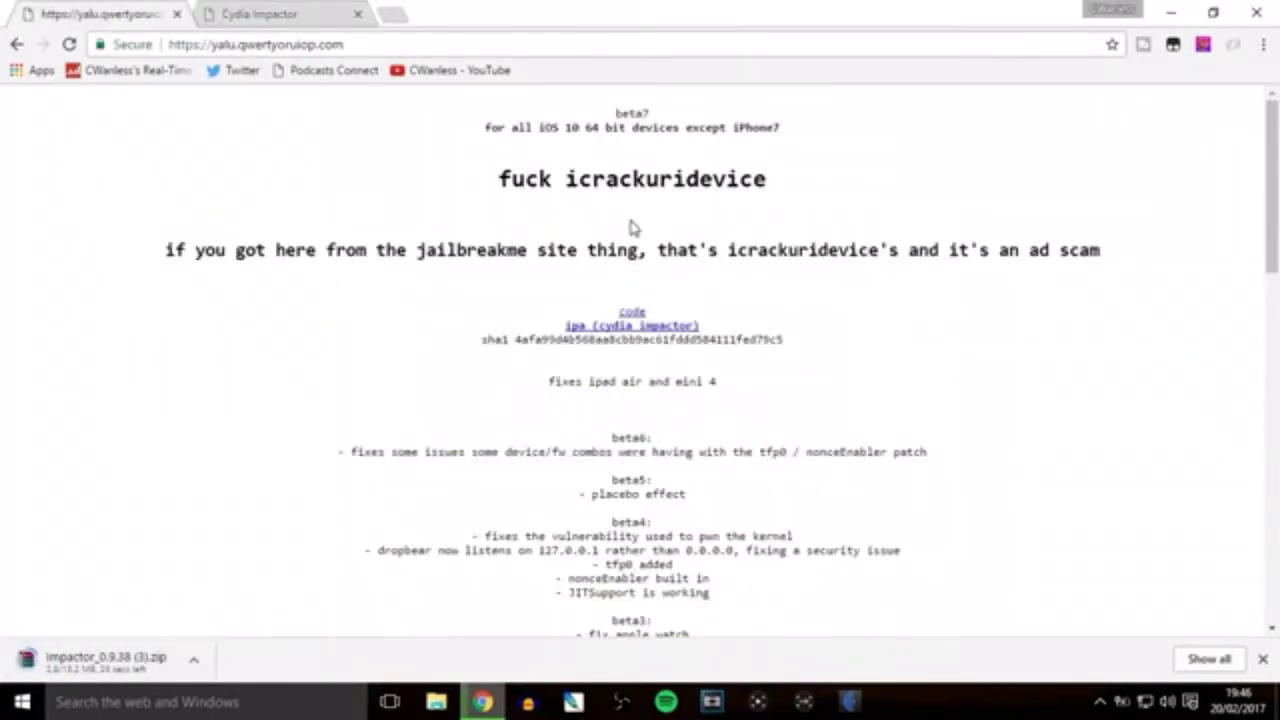
{"action": "left_click_drag", "start_coordinate": [1275, 195], "coordinate": [1275, 265]}
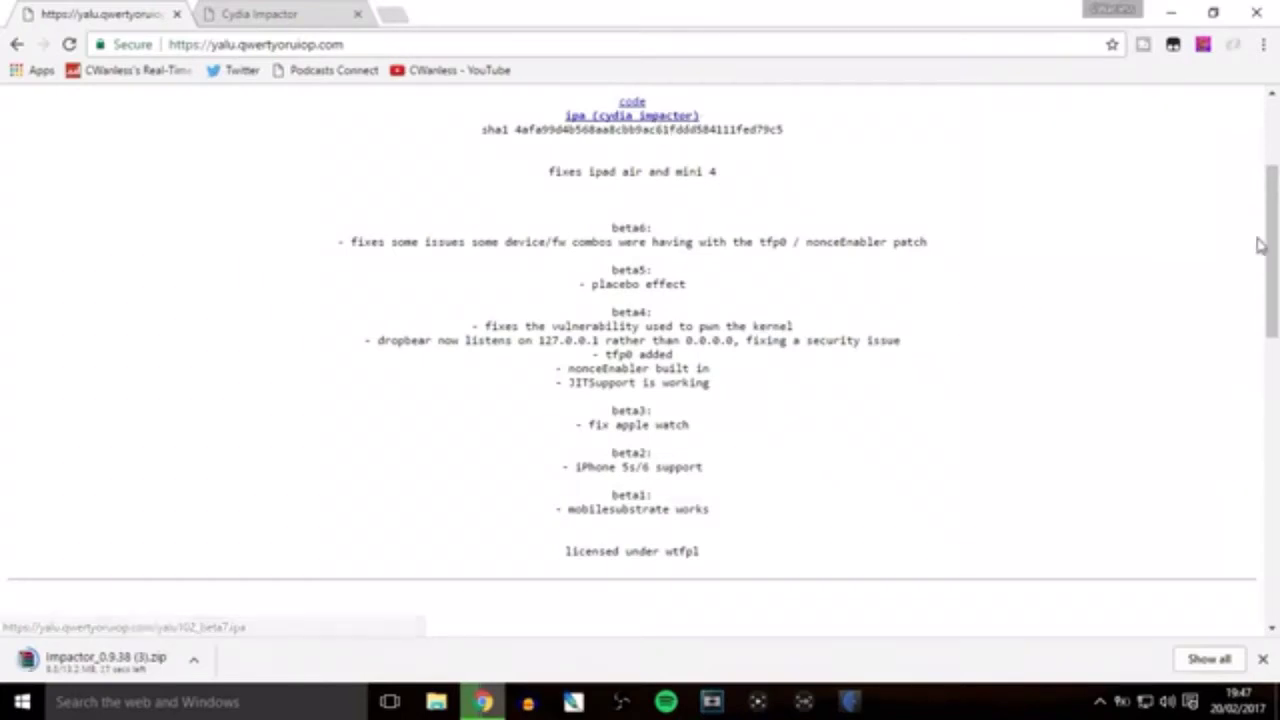
{"action": "left_click_drag", "start_coordinate": [1275, 308], "coordinate": [1275, 515]}
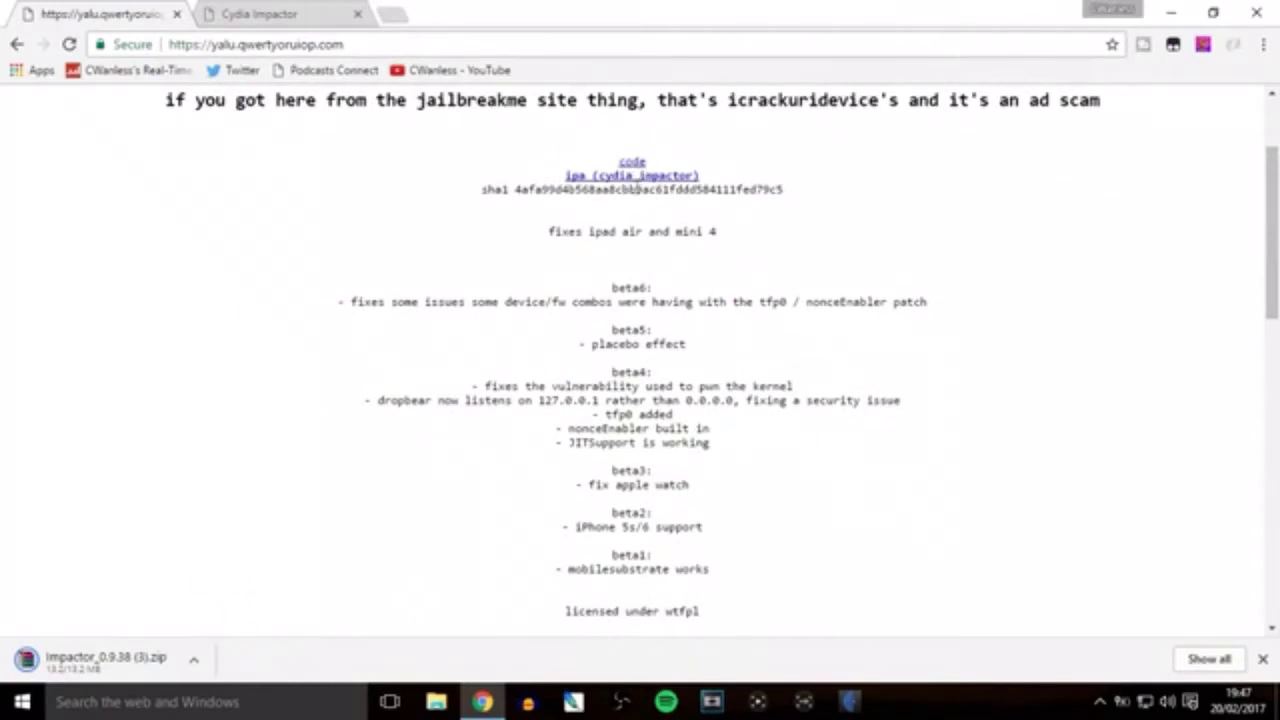
{"action": "left_click", "coordinate": [630, 188]}
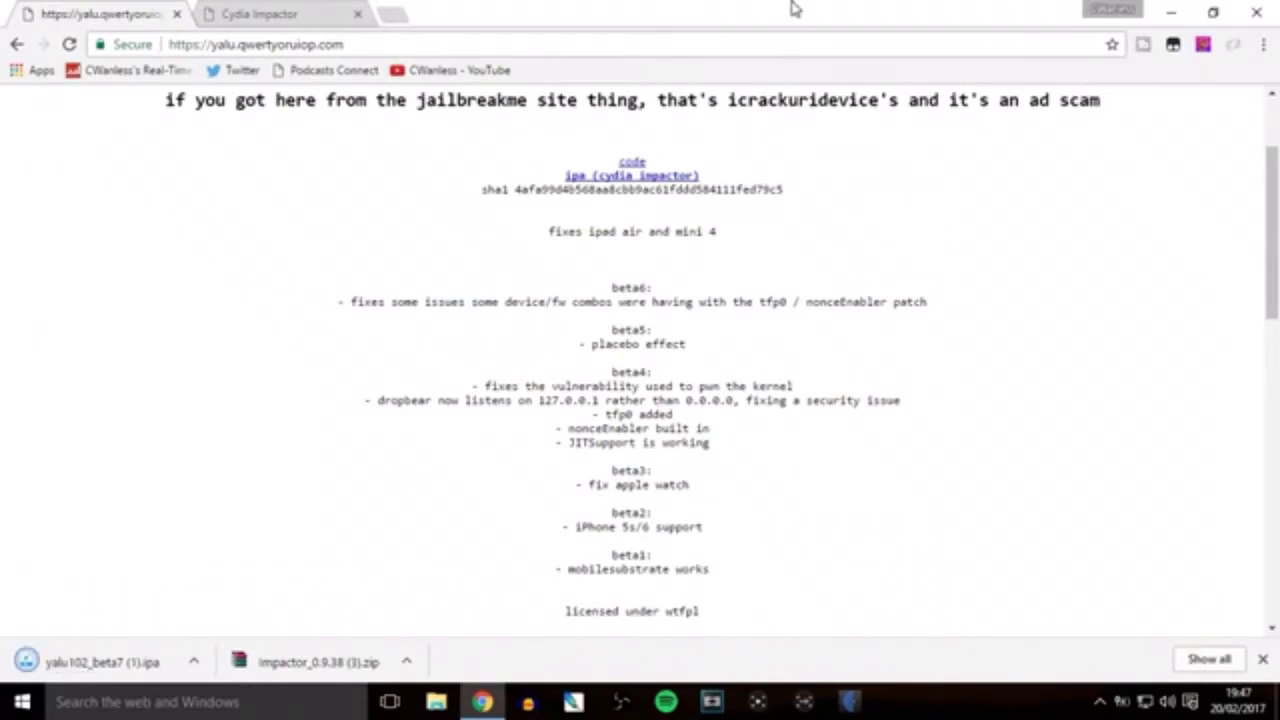
Drag the yalu102_beta7 IPA and Impactor_0.9.38 zip from Chrome's download bar to the desktop, then close Chrome.
{"action": "left_click_drag", "start_coordinate": [793, 8], "coordinate": [1278, 200]}
{"action": "left_click_drag", "start_coordinate": [777, 670], "coordinate": [322, 372]}
{"action": "left_click_drag", "start_coordinate": [885, 665], "coordinate": [318, 428]}
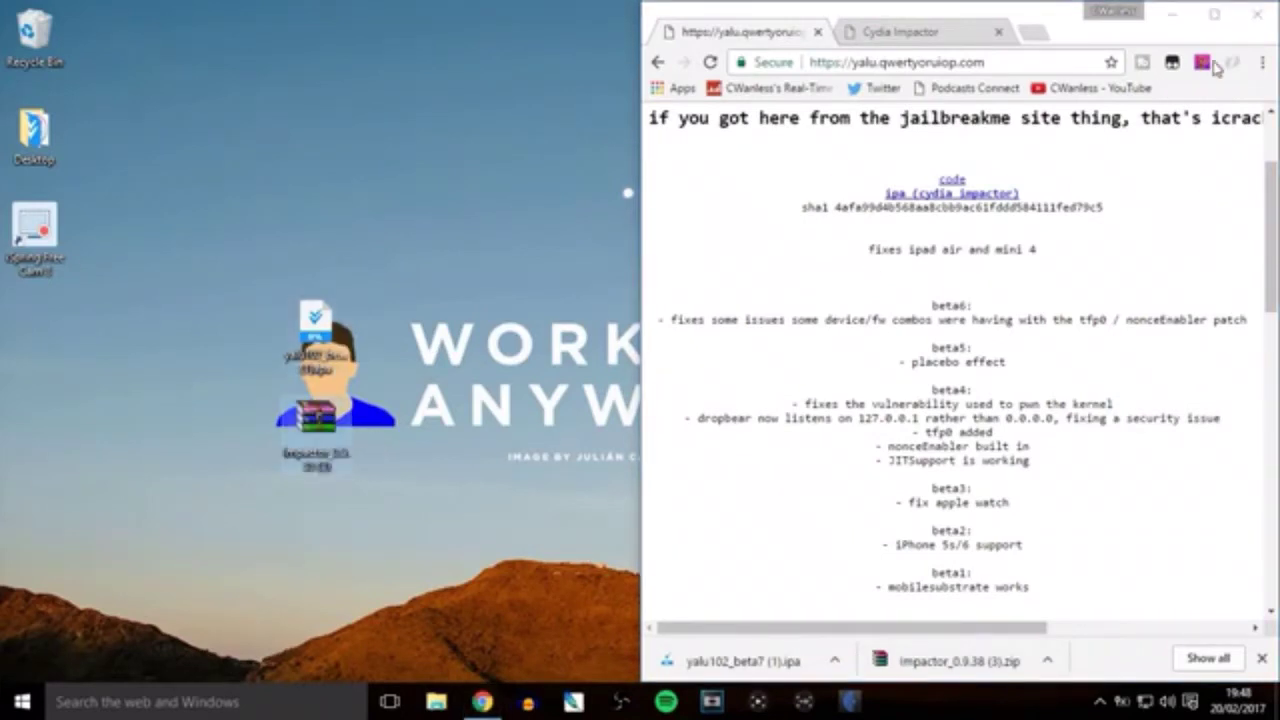
{"action": "left_click", "coordinate": [1258, 16]}
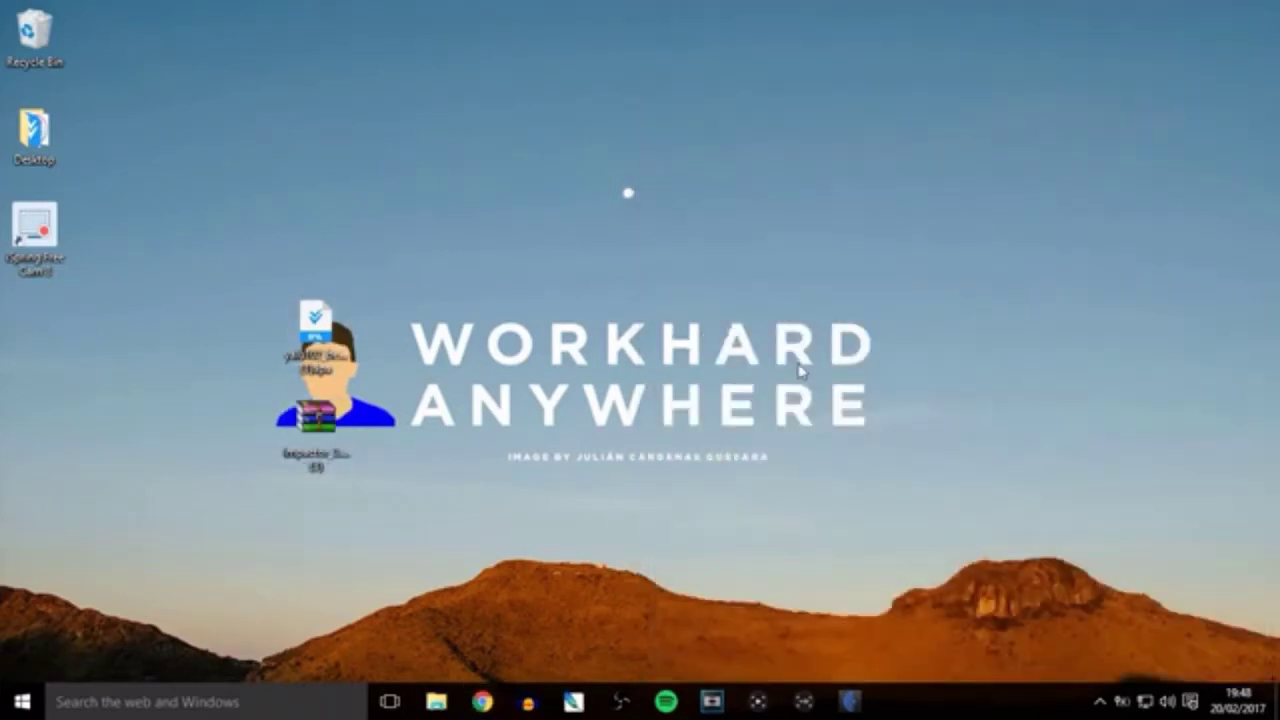
Extract all six Impactor_0.9.38 files, including Impactor.exe and its DLLs, from the zip to the desktop.
{"action": "double_click", "coordinate": [318, 447]}
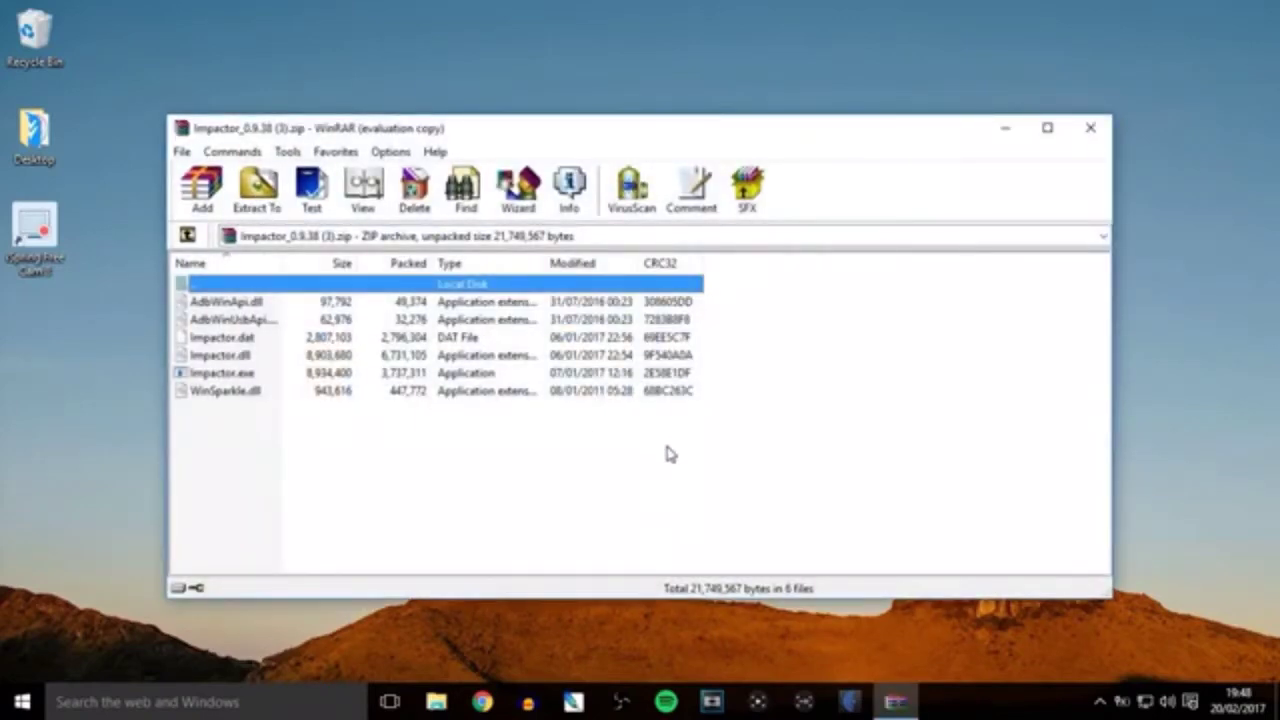
{"action": "left_click_drag", "start_coordinate": [670, 455], "coordinate": [563, 320]}
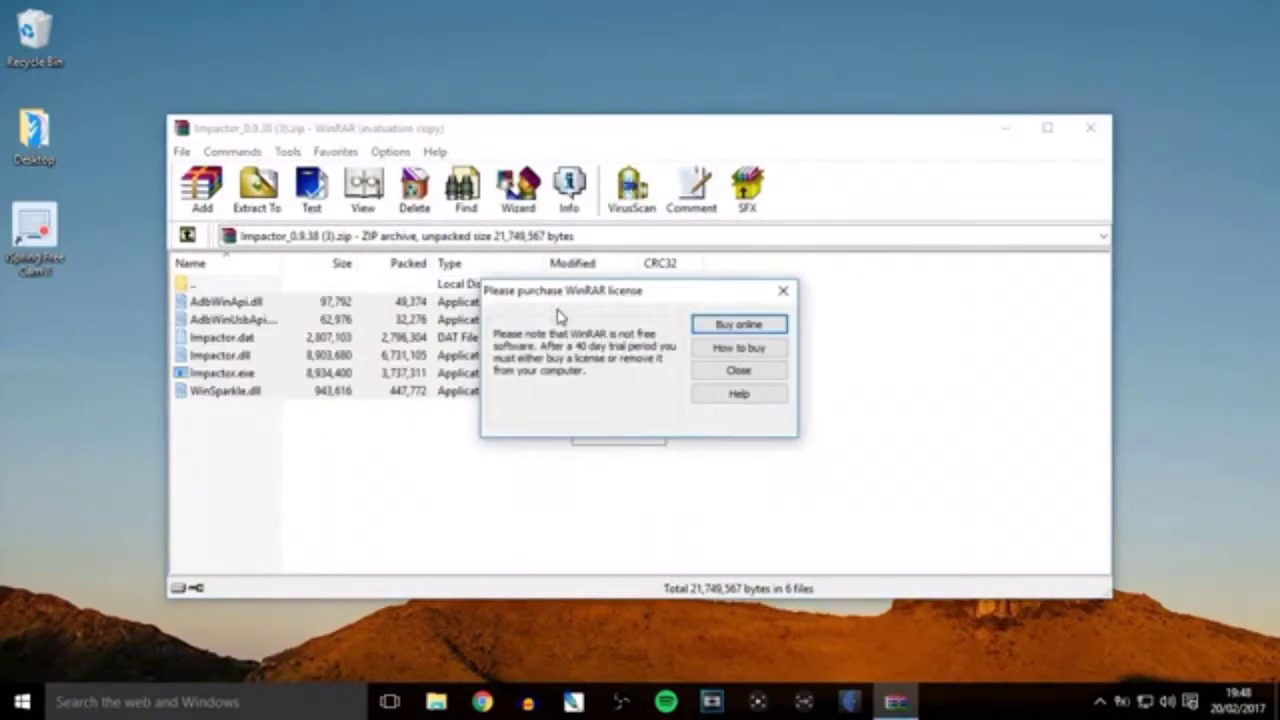
{"action": "left_click", "coordinate": [774, 378]}
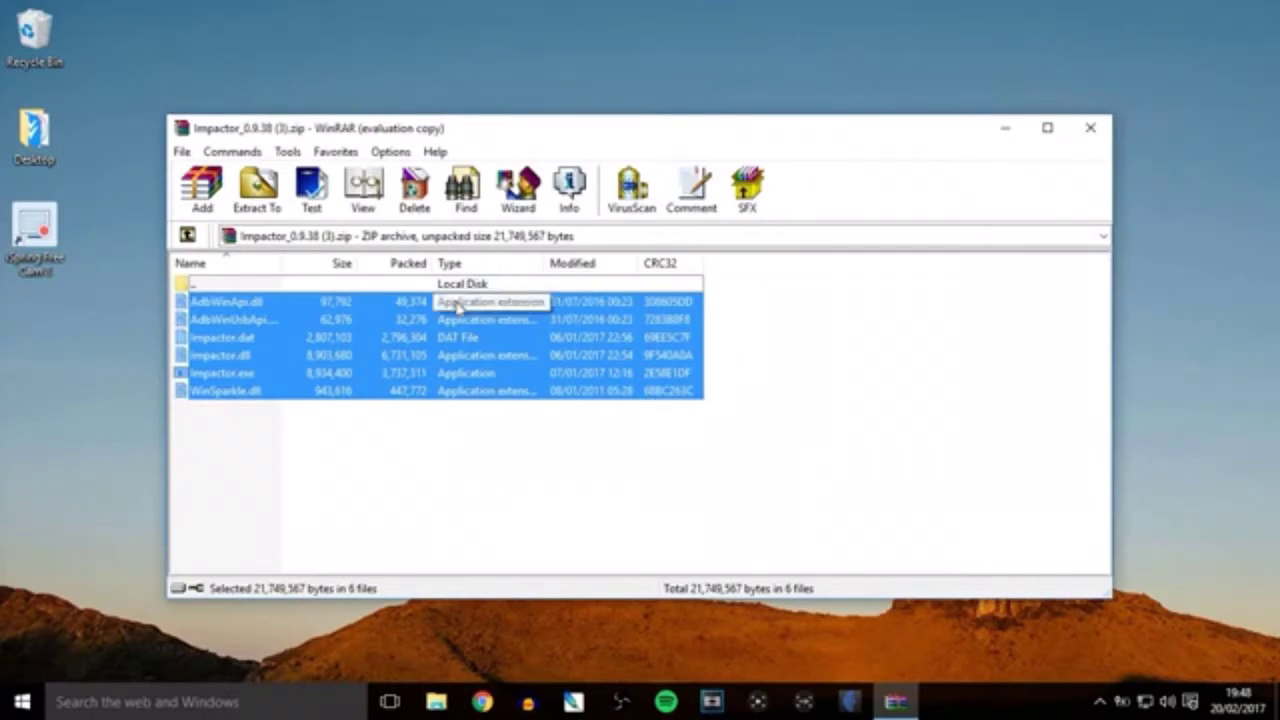
{"action": "left_click_drag", "start_coordinate": [458, 303], "coordinate": [58, 352]}
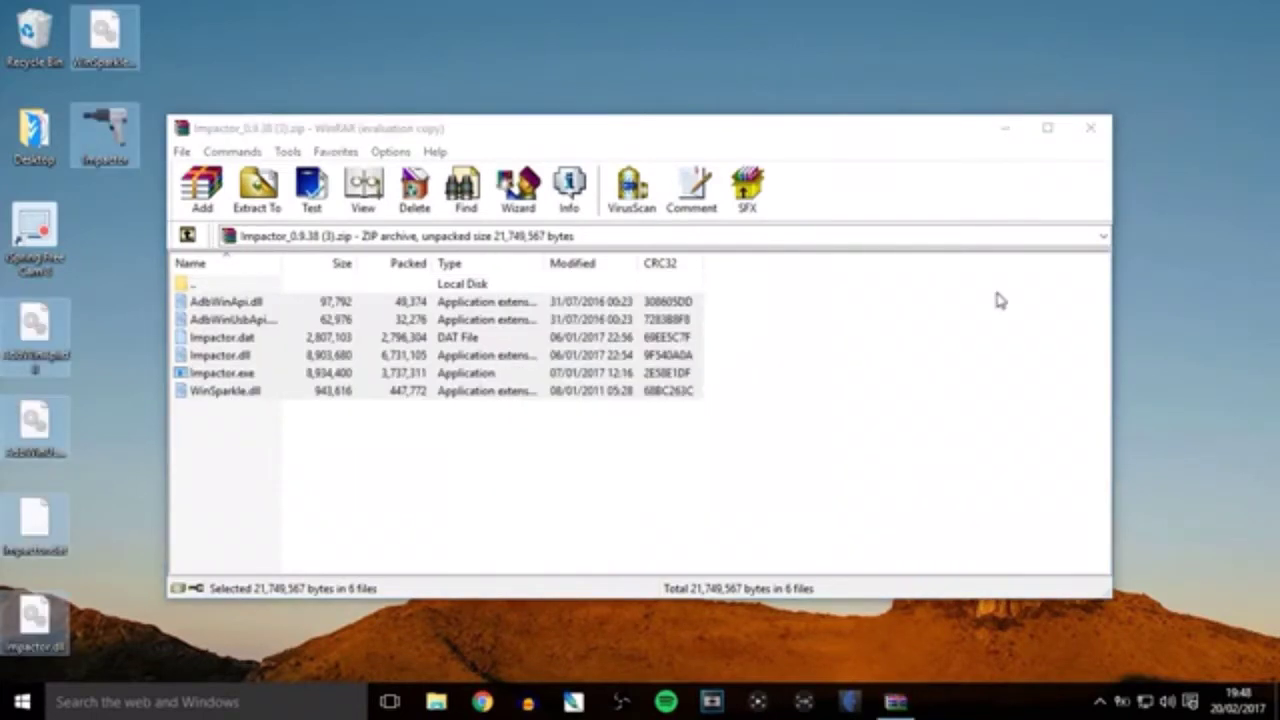
{"action": "left_click", "coordinate": [1089, 136]}
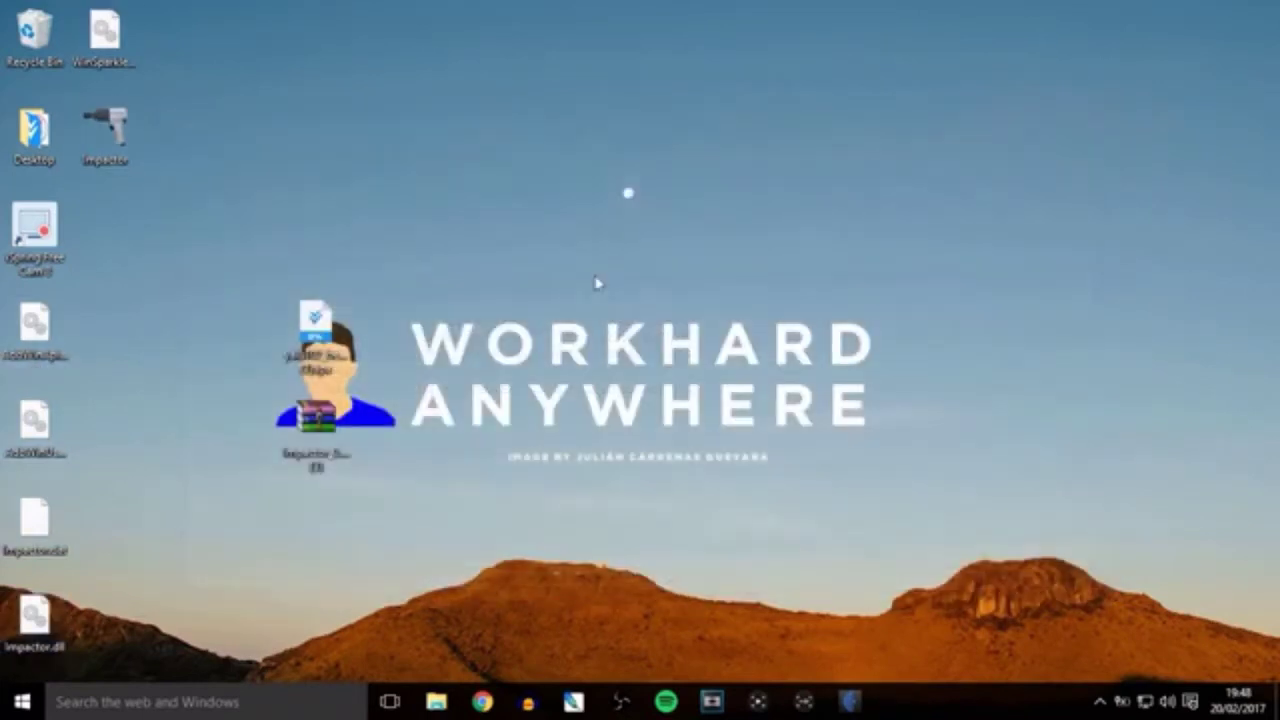
Move the Impactor zip left and the yalu102 IPA right on the desktop, then launch Impactor.exe.
{"action": "right_click", "coordinate": [325, 464]}
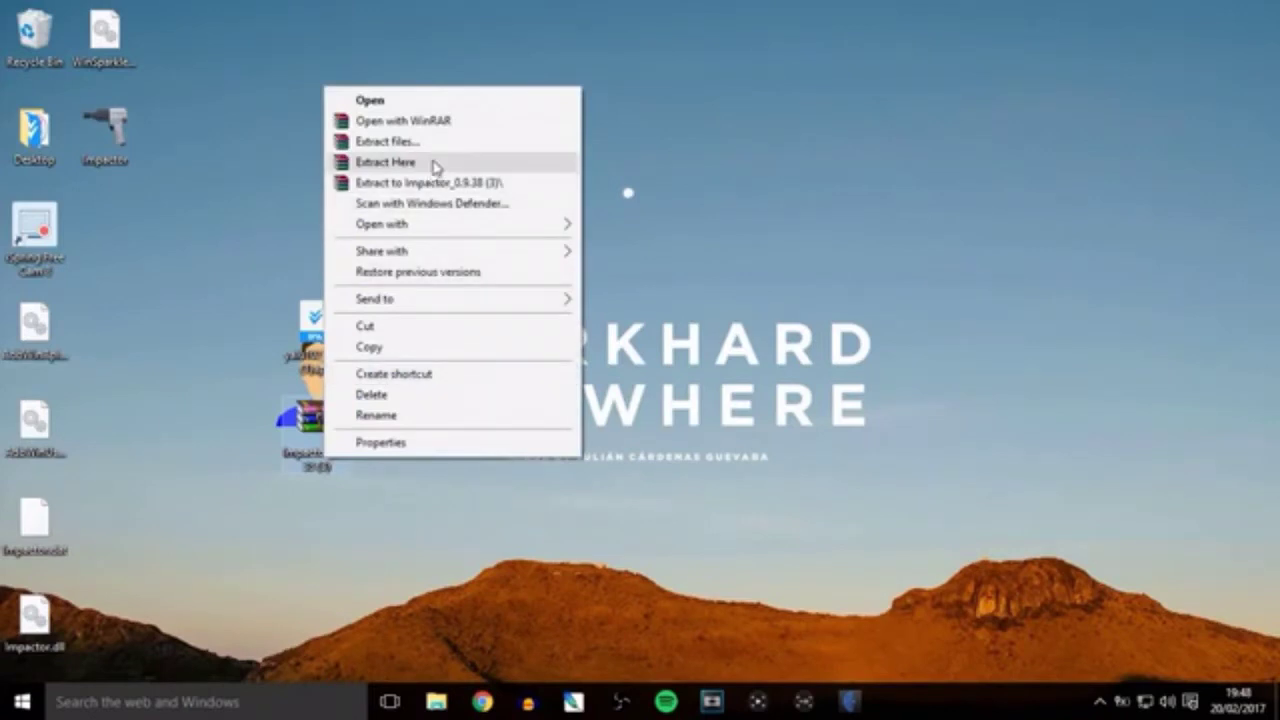
{"action": "left_click", "coordinate": [240, 286]}
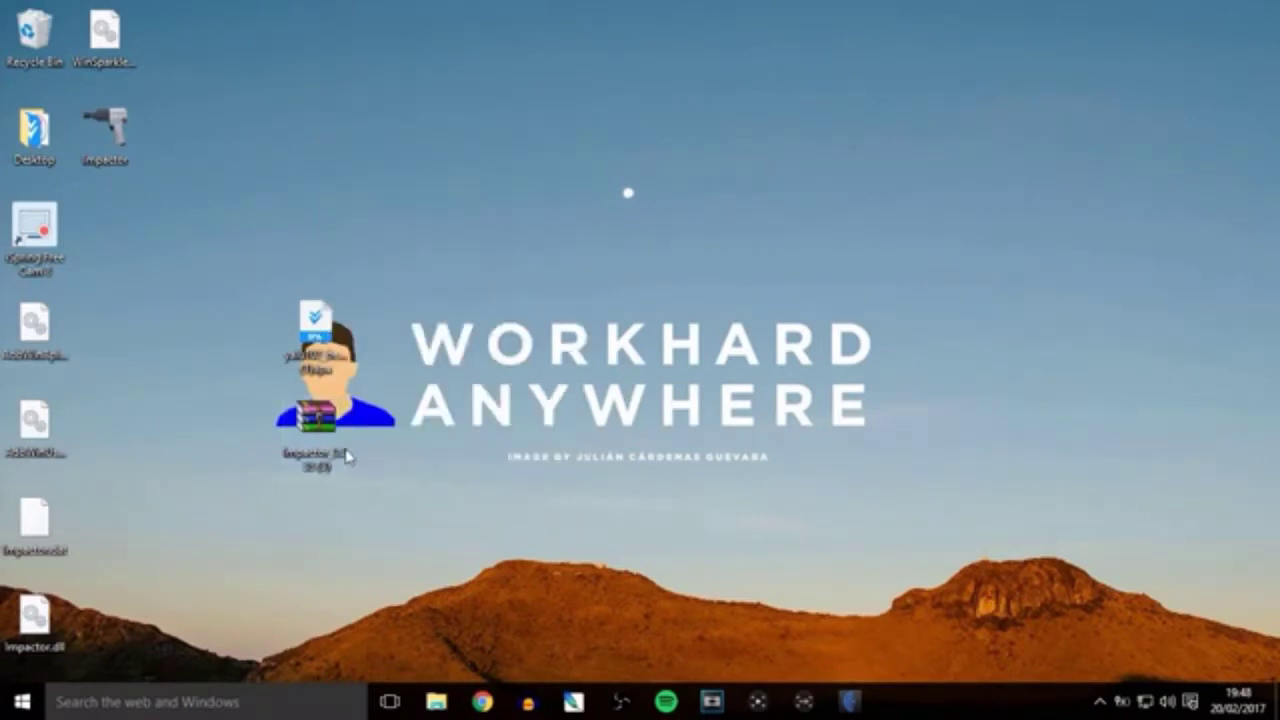
{"action": "left_click_drag", "start_coordinate": [315, 415], "coordinate": [108, 232]}
{"action": "left_click_drag", "start_coordinate": [320, 346], "coordinate": [942, 366]}
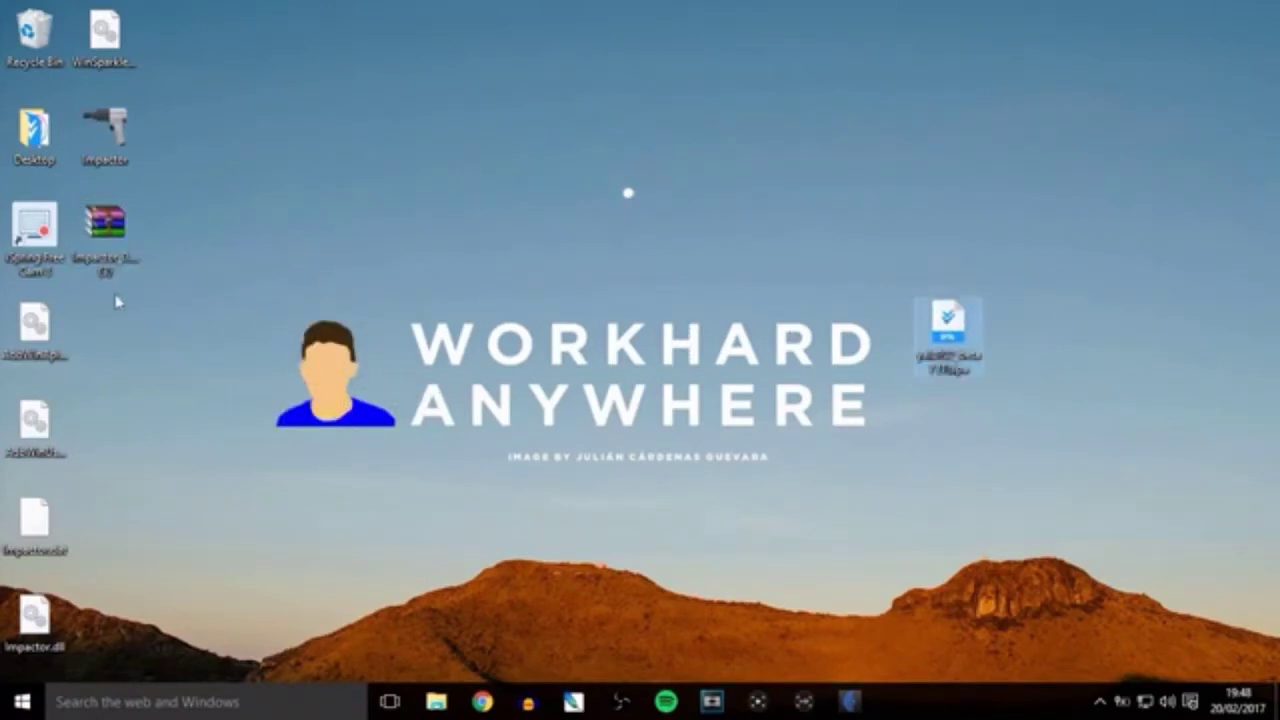
{"action": "right_click", "coordinate": [107, 152]}
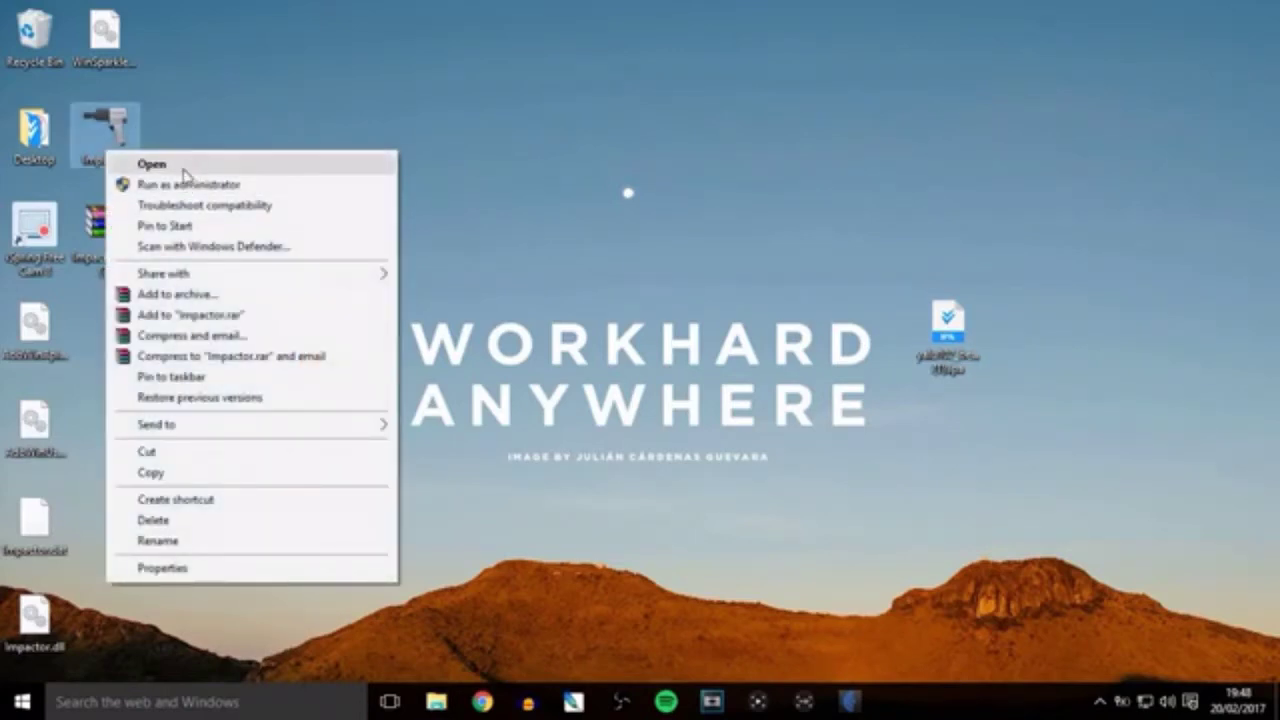
{"action": "left_click", "coordinate": [152, 164]}
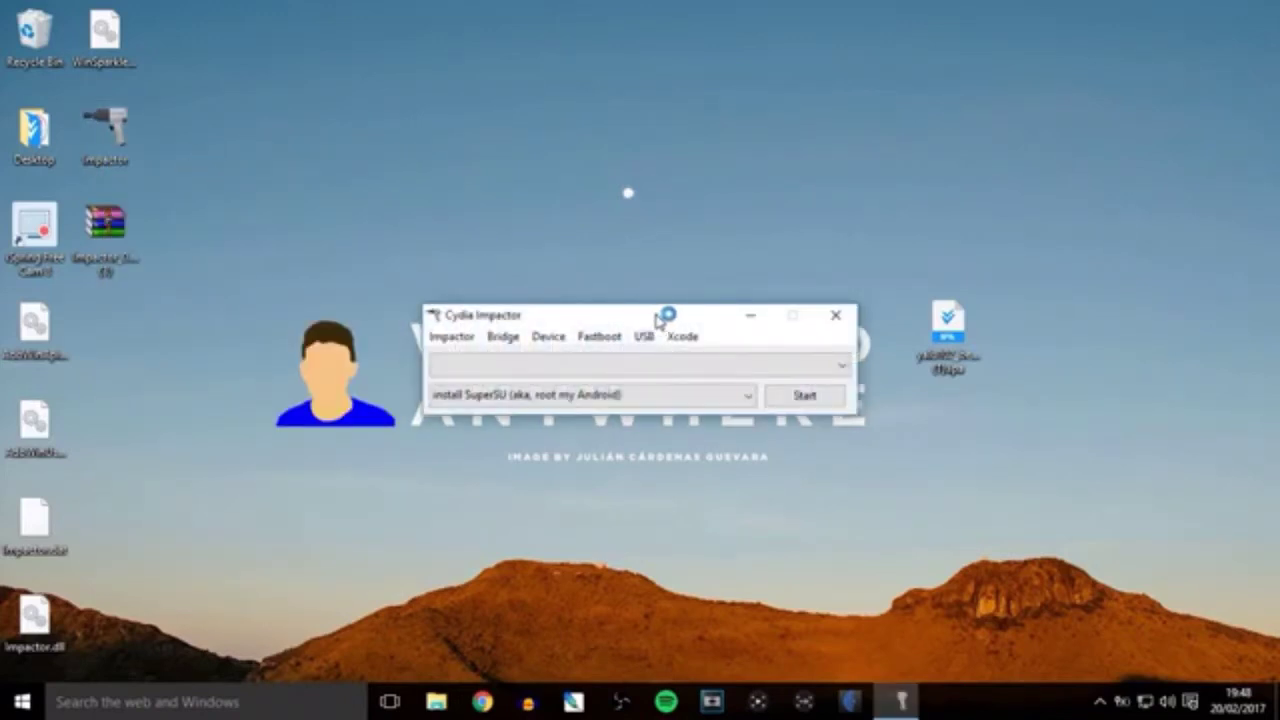
Move the Impactor window to the top-left and dismiss the iTunes corrupted-install error.
{"action": "left_click_drag", "start_coordinate": [638, 318], "coordinate": [422, 150]}
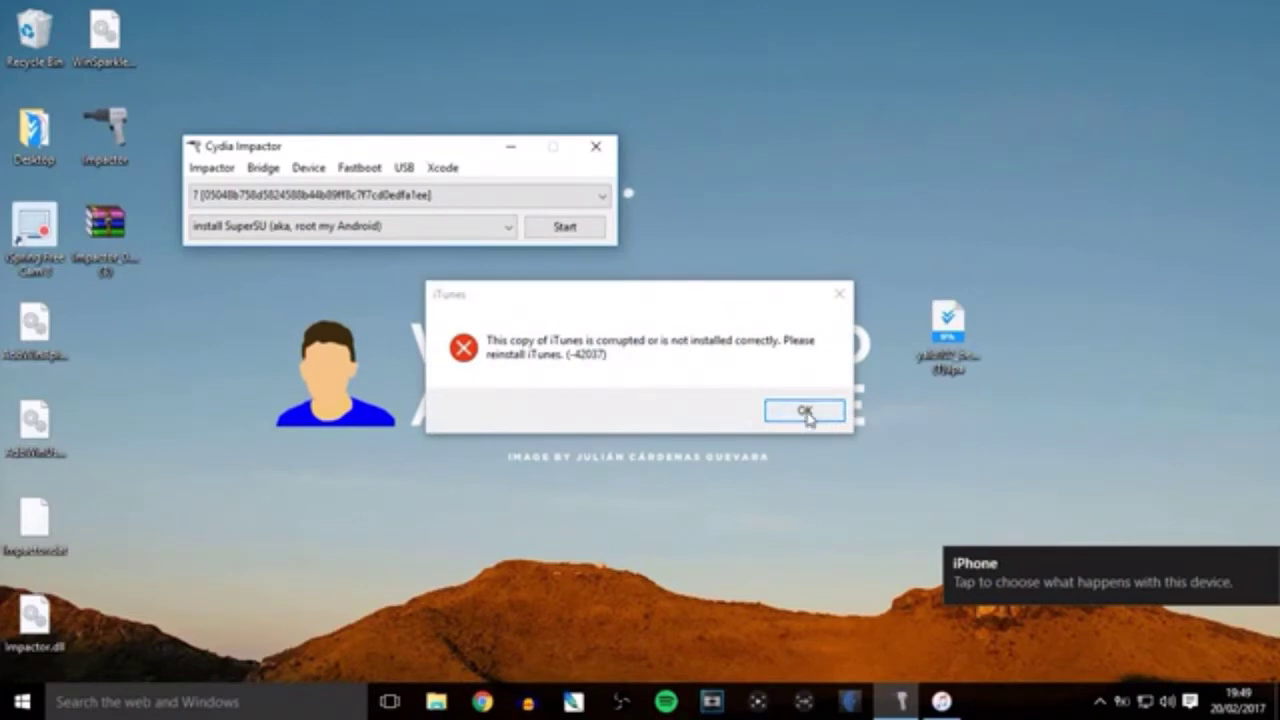
{"action": "left_click", "coordinate": [806, 413]}
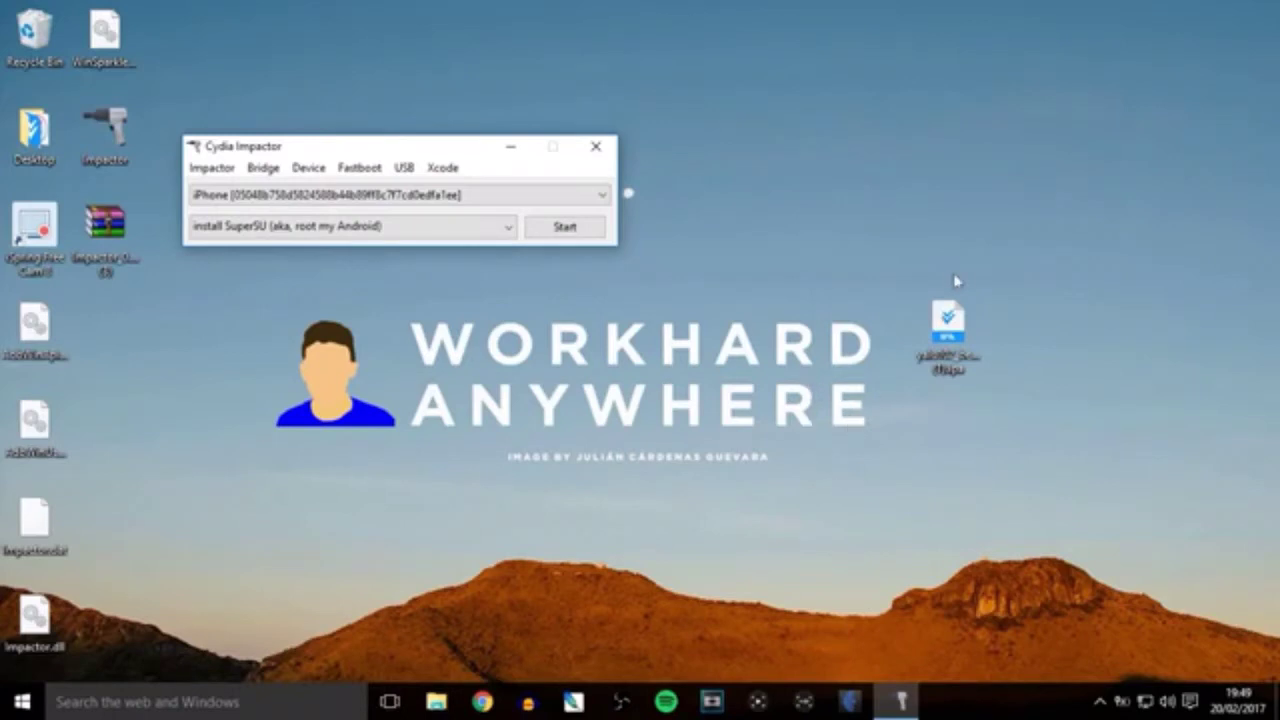
Drop the yalu102 IPA onto Impactor and enter the Apple ID e-mail and password.
{"action": "left_click_drag", "start_coordinate": [940, 336], "coordinate": [428, 198]}
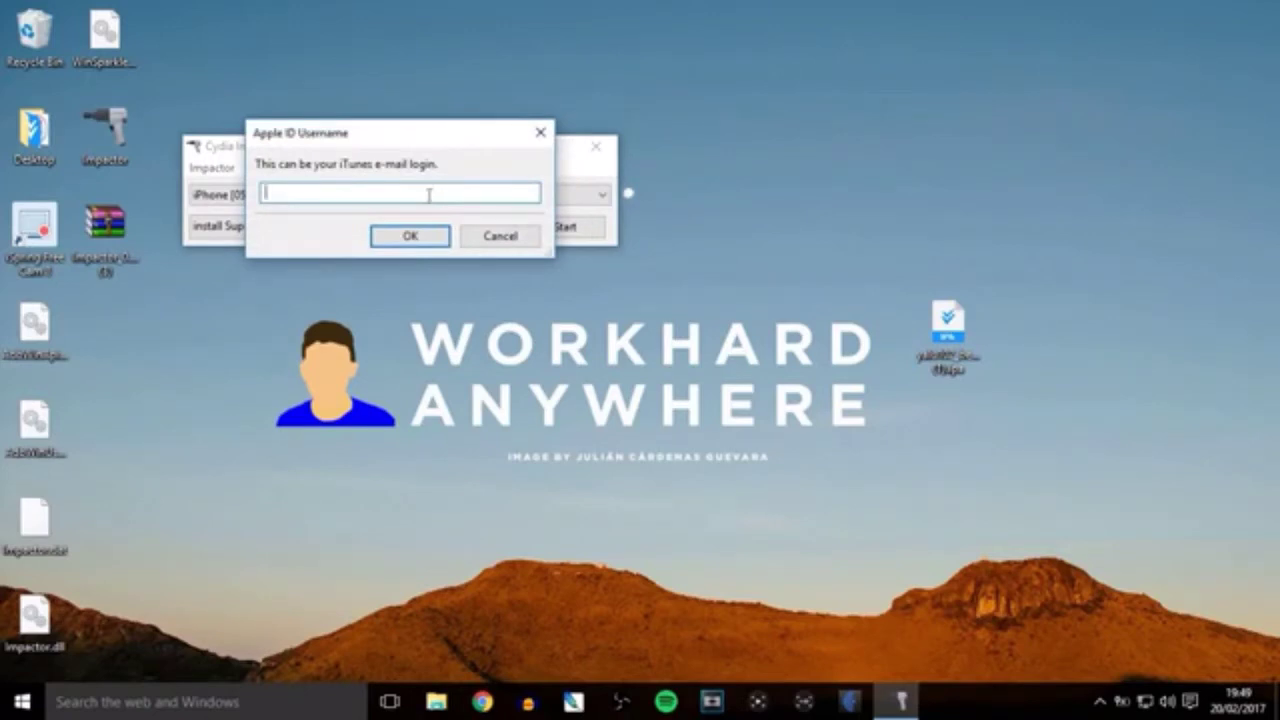
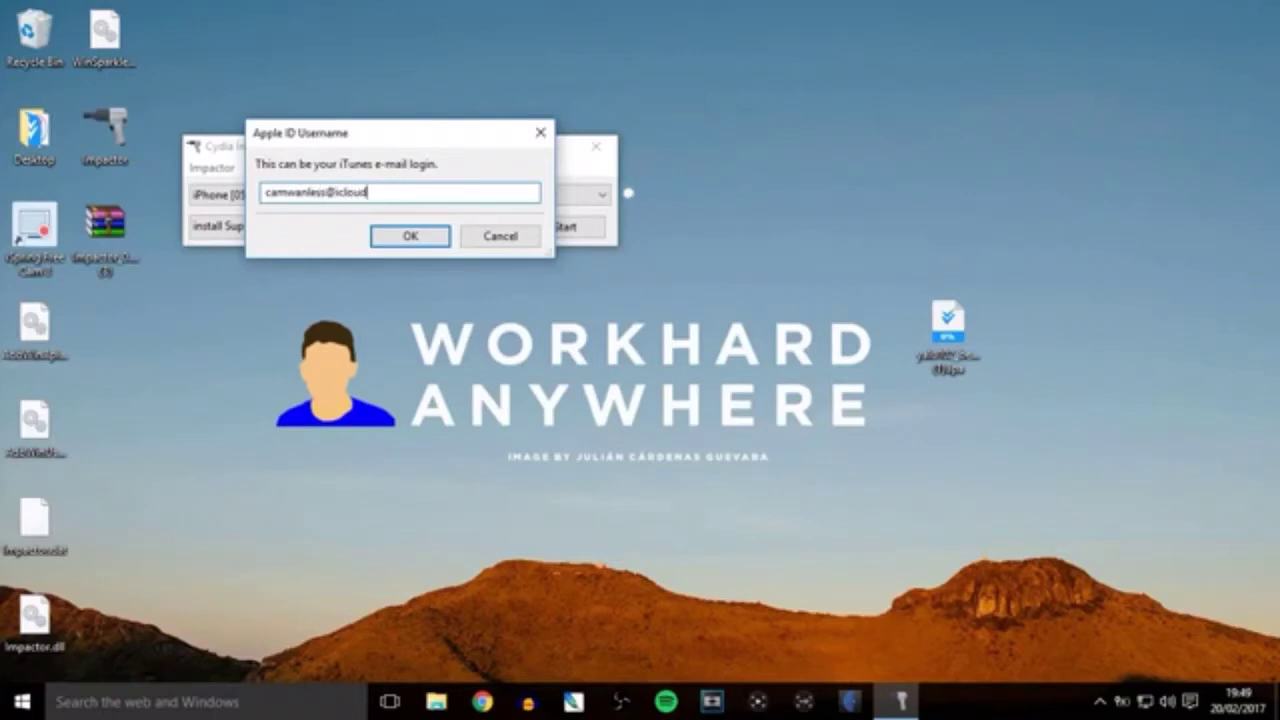
{"action": "left_click", "coordinate": [410, 237]}
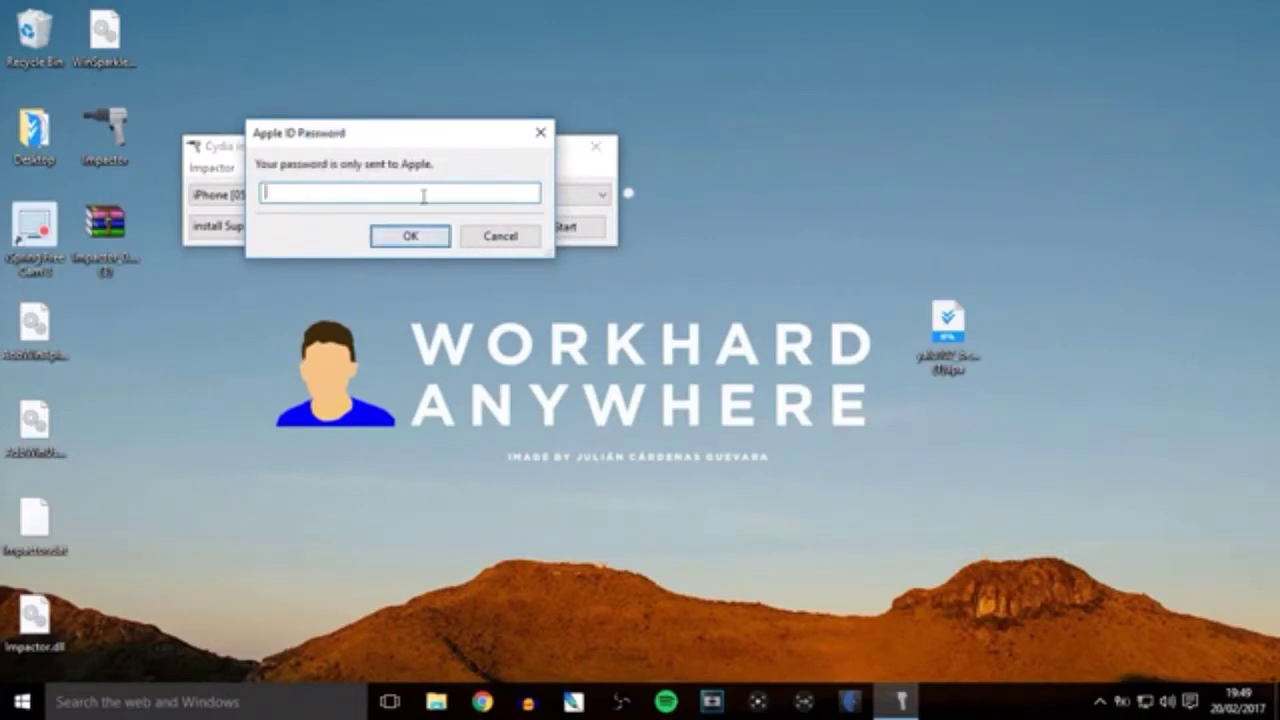
{"action": "type", "text": "•••••••••"}
Submit the password and accept revoking the existing Apple developer certificate so installation completes.
{"action": "left_click", "coordinate": [420, 237]}
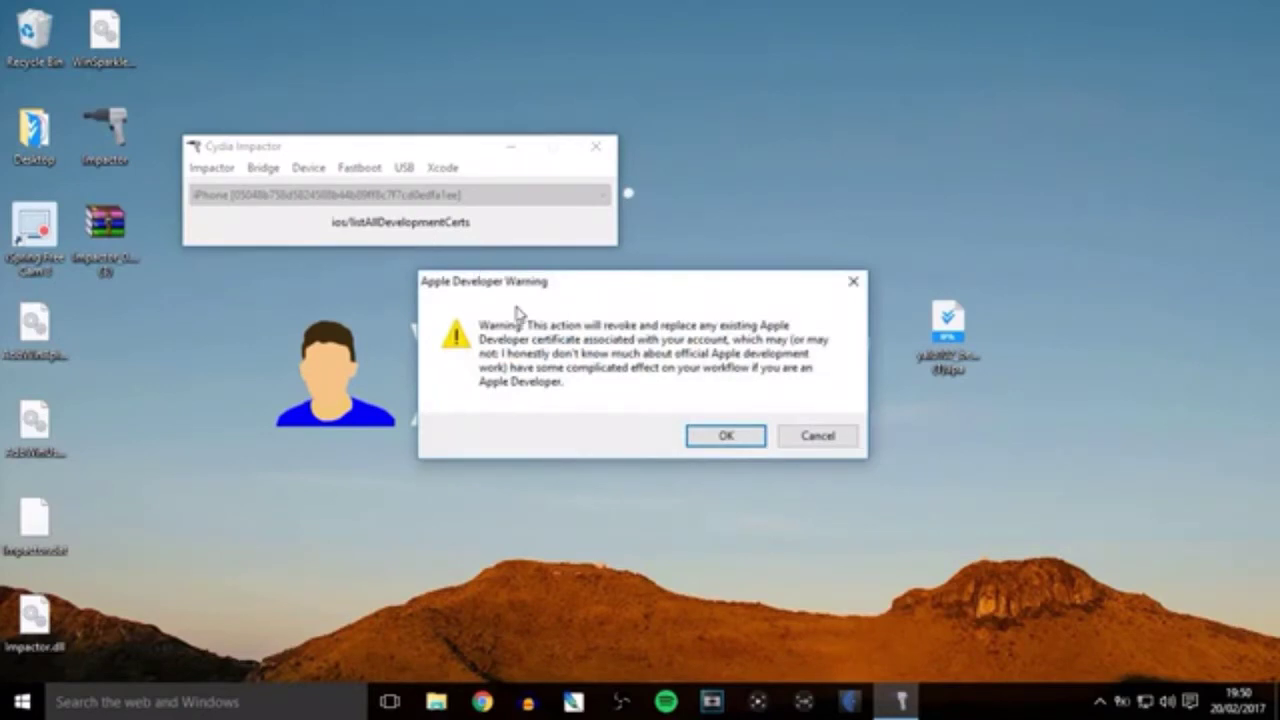
{"action": "left_click", "coordinate": [726, 436]}
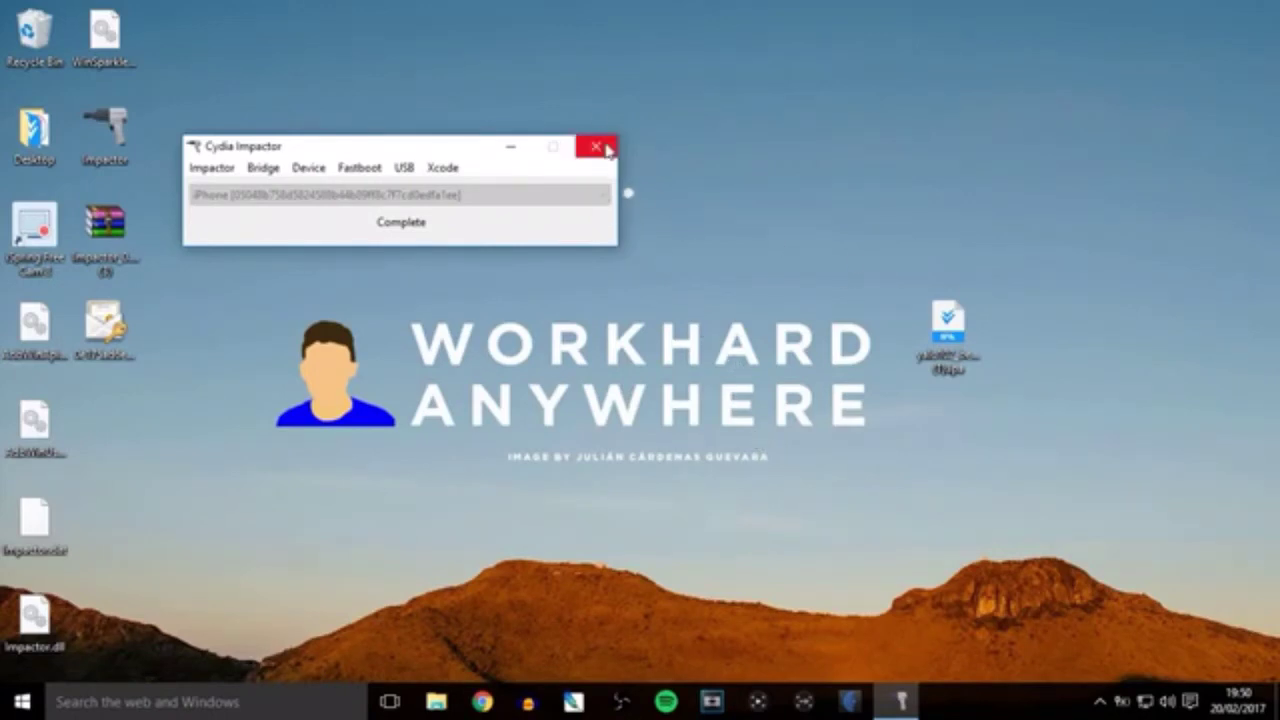
Close Impactor and delete the Impactor files, zip and yalu102 IPA from the desktop.
{"action": "left_click", "coordinate": [605, 148]}
{"action": "left_click_drag", "start_coordinate": [970, 352], "coordinate": [106, 440]}
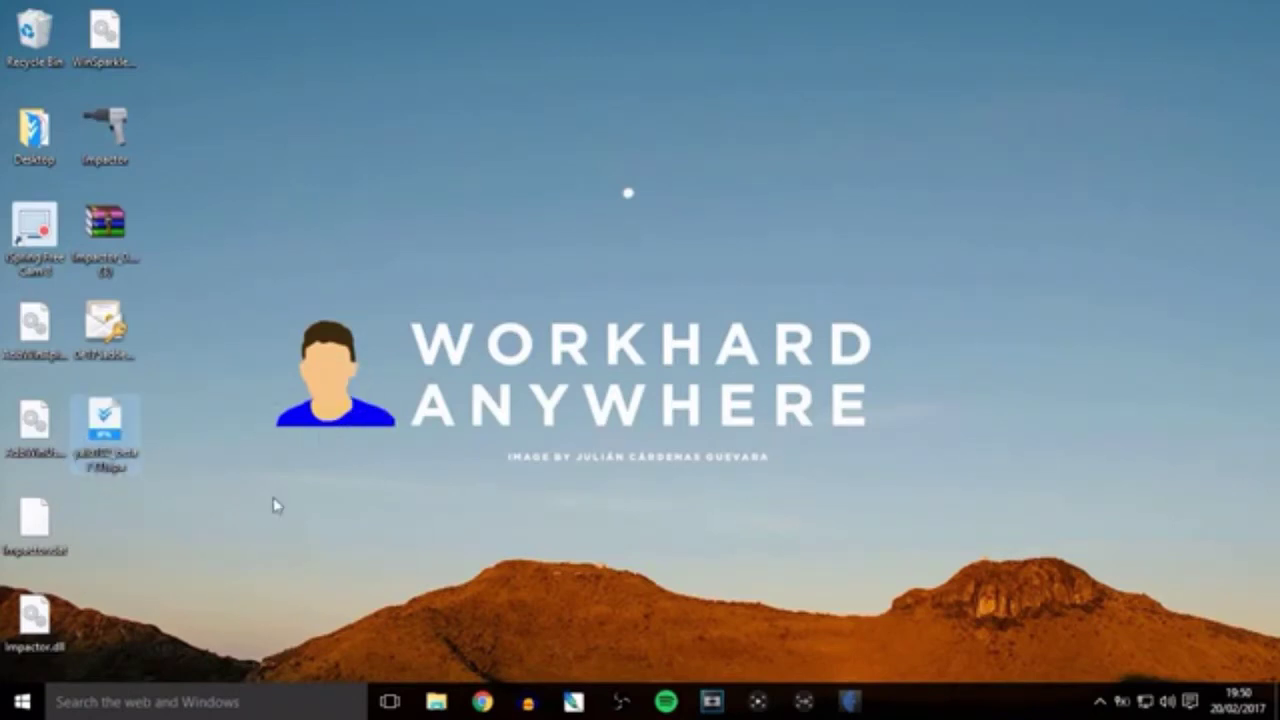
{"action": "left_click_drag", "start_coordinate": [124, 602], "coordinate": [32, 352]}
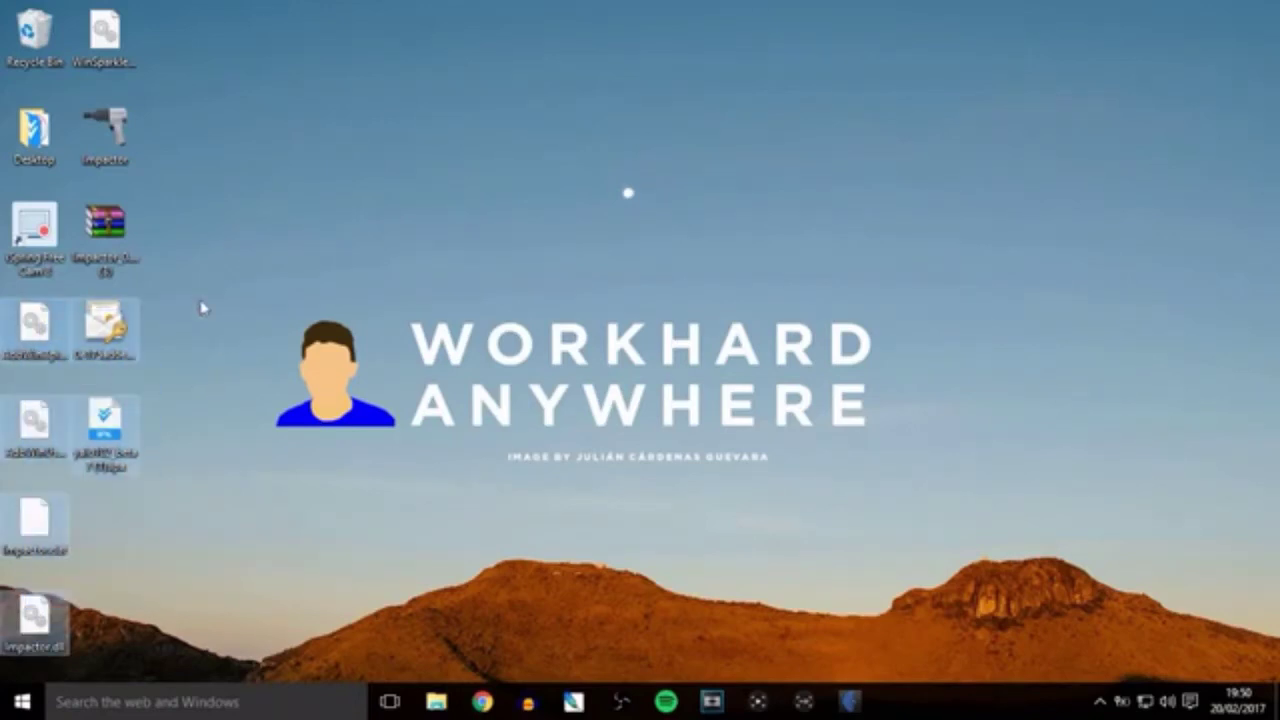
{"action": "left_click_drag", "start_coordinate": [220, 332], "coordinate": [66, 60]}
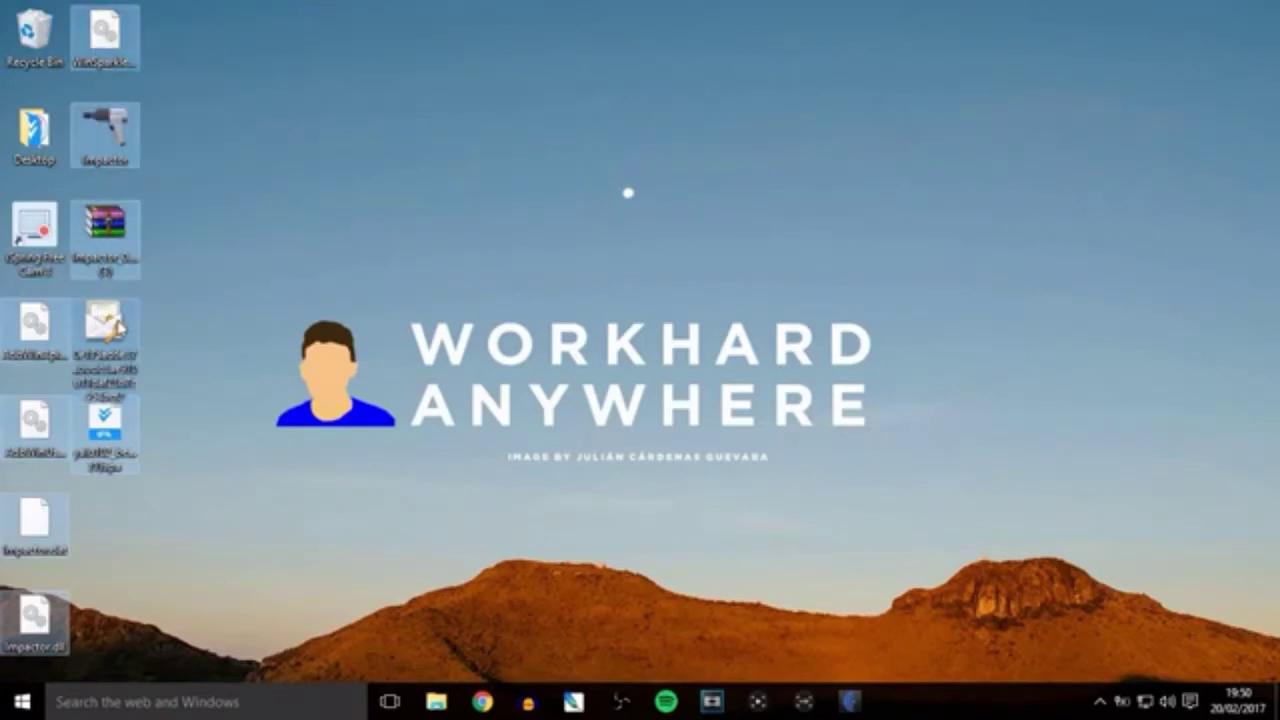
{"action": "right_click", "coordinate": [117, 323]}
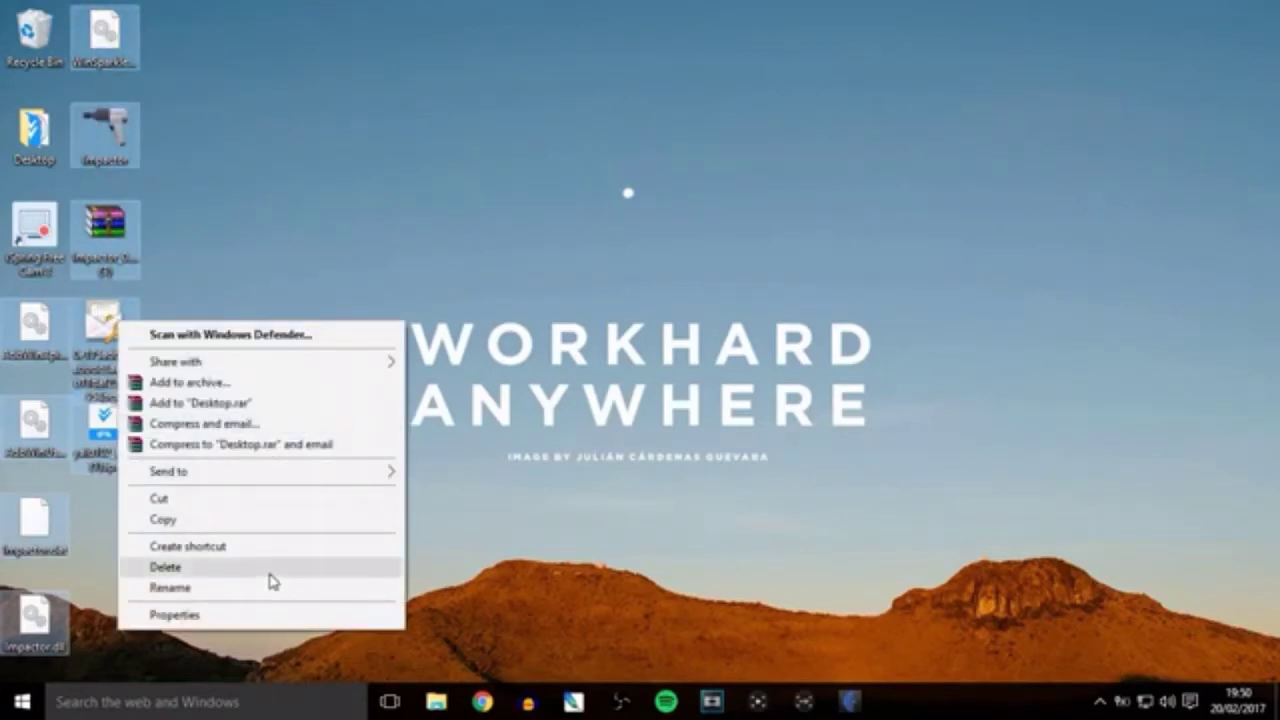
{"action": "left_click", "coordinate": [268, 575]}
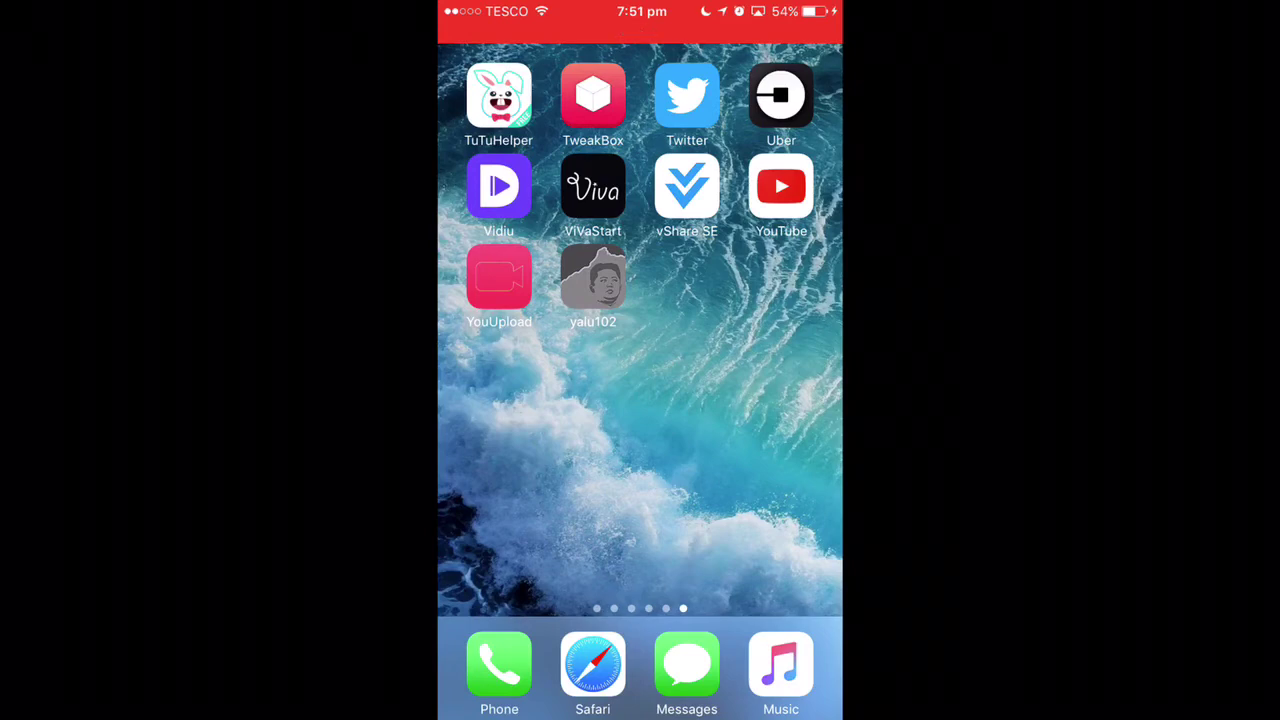
Try launching yalu102 and dismiss the 'Untrusted Enterprise Developer' alert.
{"action": "left_click", "coordinate": [593, 280]}
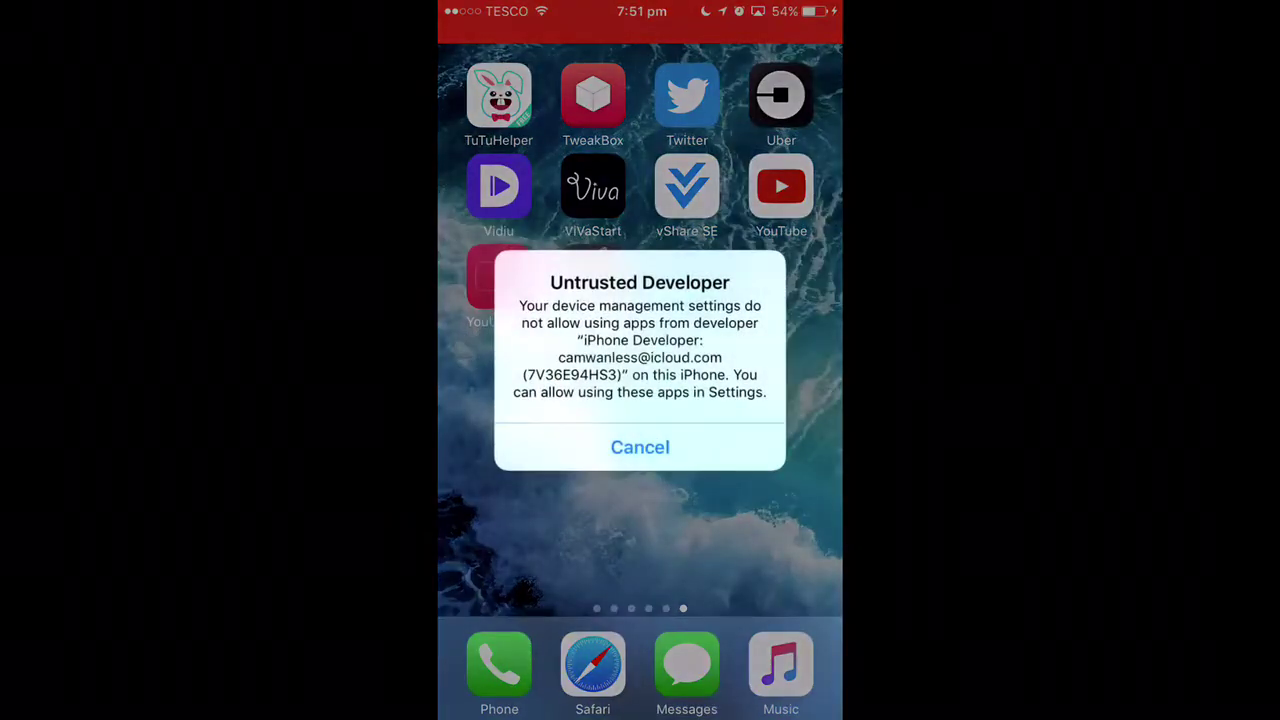
{"action": "left_click", "coordinate": [640, 447]}
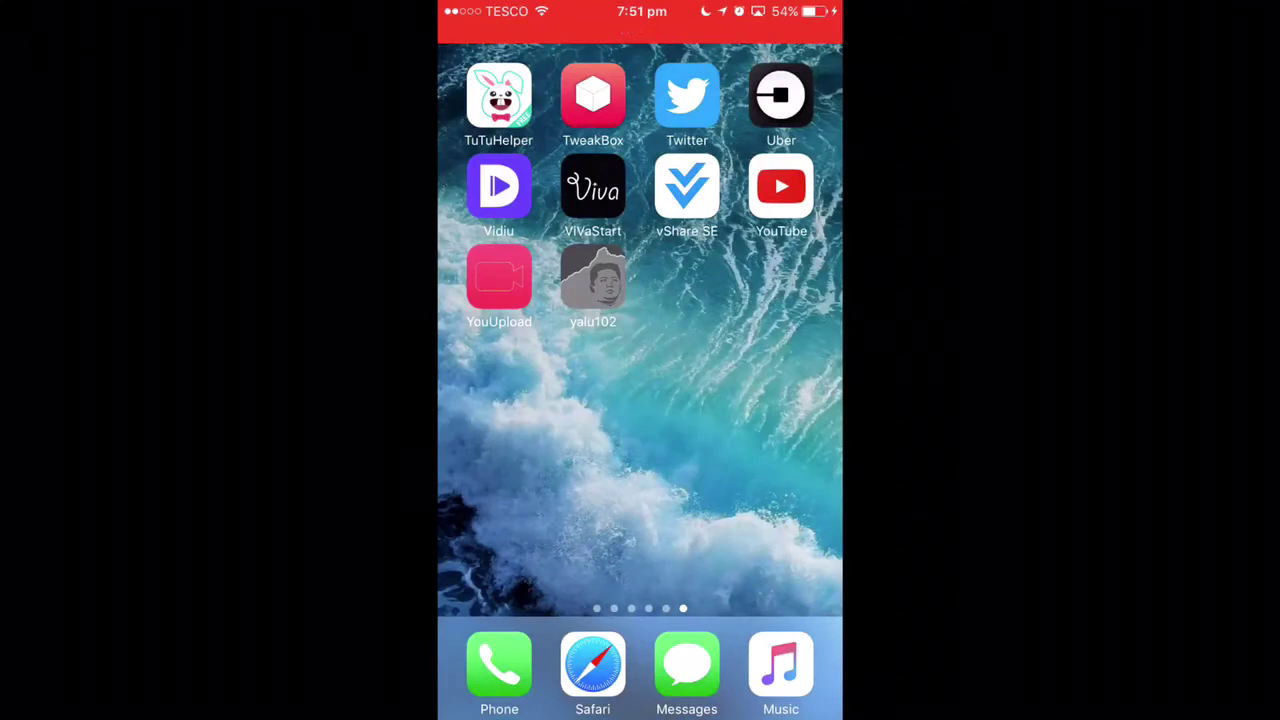
{"action": "left_click_drag", "start_coordinate": [520, 400], "coordinate": [780, 400]}
{"action": "left_click_drag", "start_coordinate": [520, 400], "coordinate": [780, 400]}
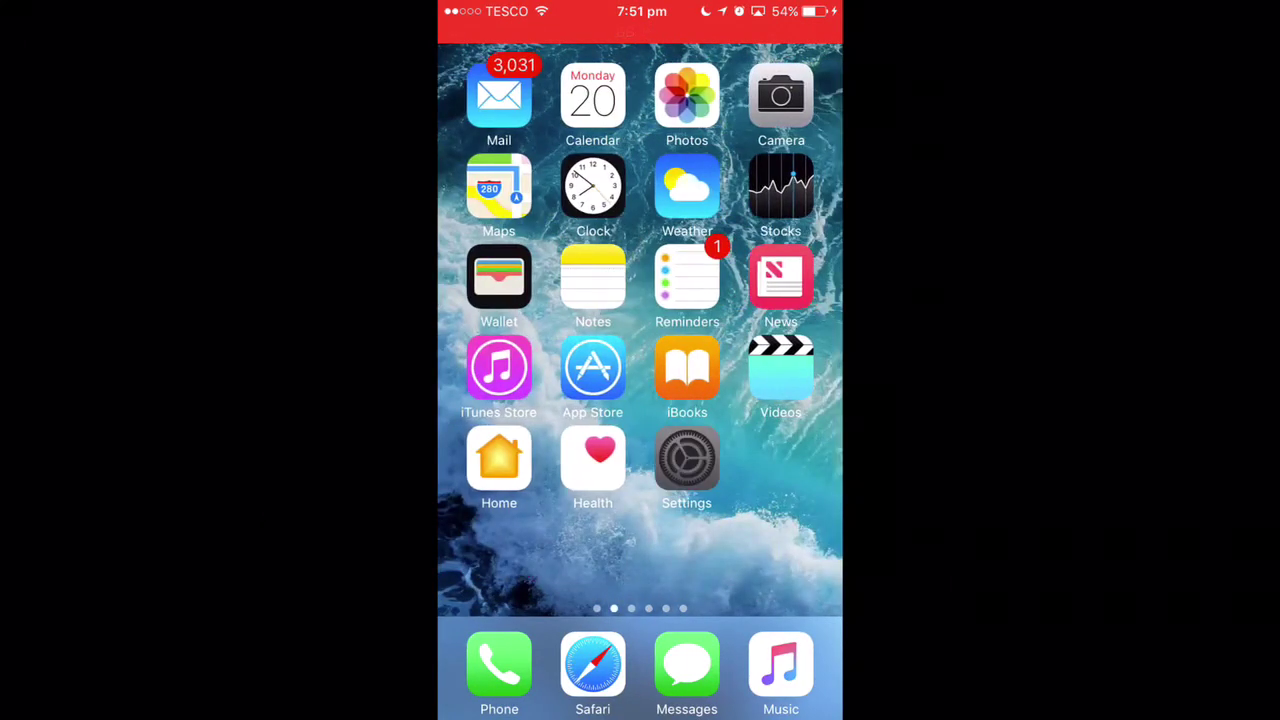
Trust yalu102's developer profile in Settings > General > Profiles & Device Management, then return to yalu102's home page.
{"action": "left_click", "coordinate": [686, 460]}
{"action": "scroll", "coordinate": [640, 400], "scroll_direction": "down", "scroll_amount": 3}
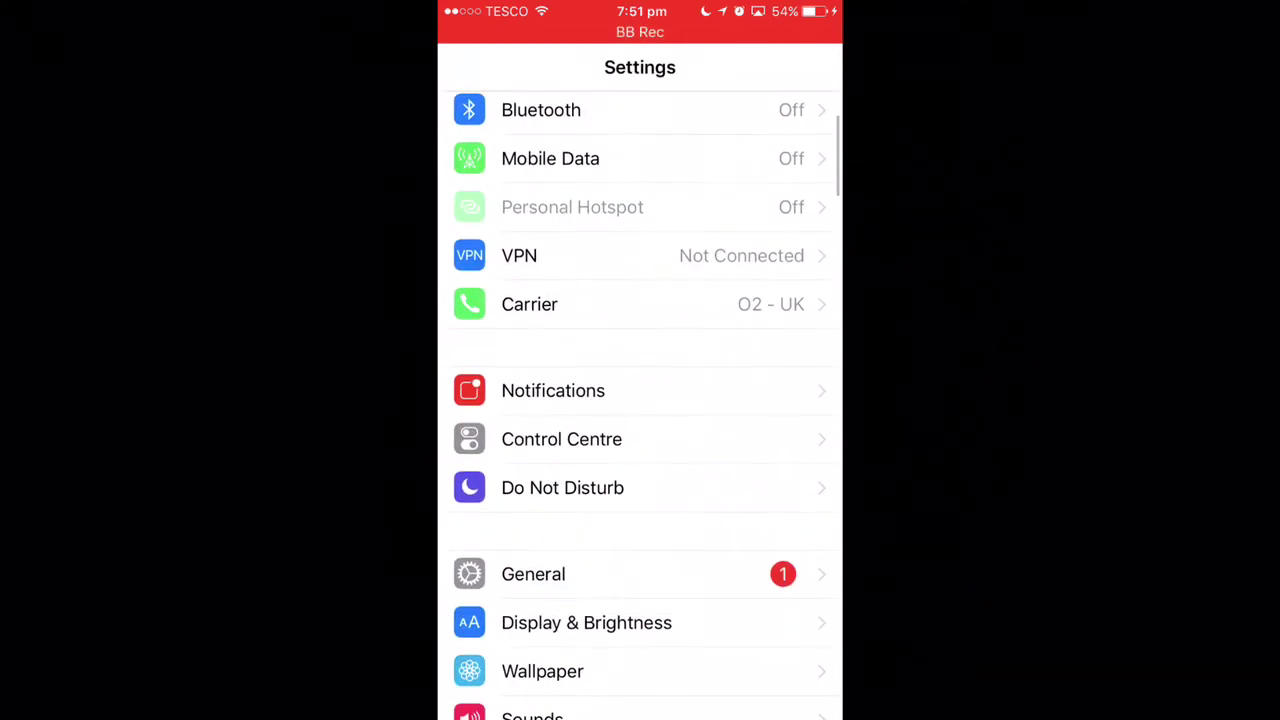
{"action": "left_click", "coordinate": [500, 571]}
{"action": "scroll", "coordinate": [640, 400], "scroll_direction": "down", "scroll_amount": 10}
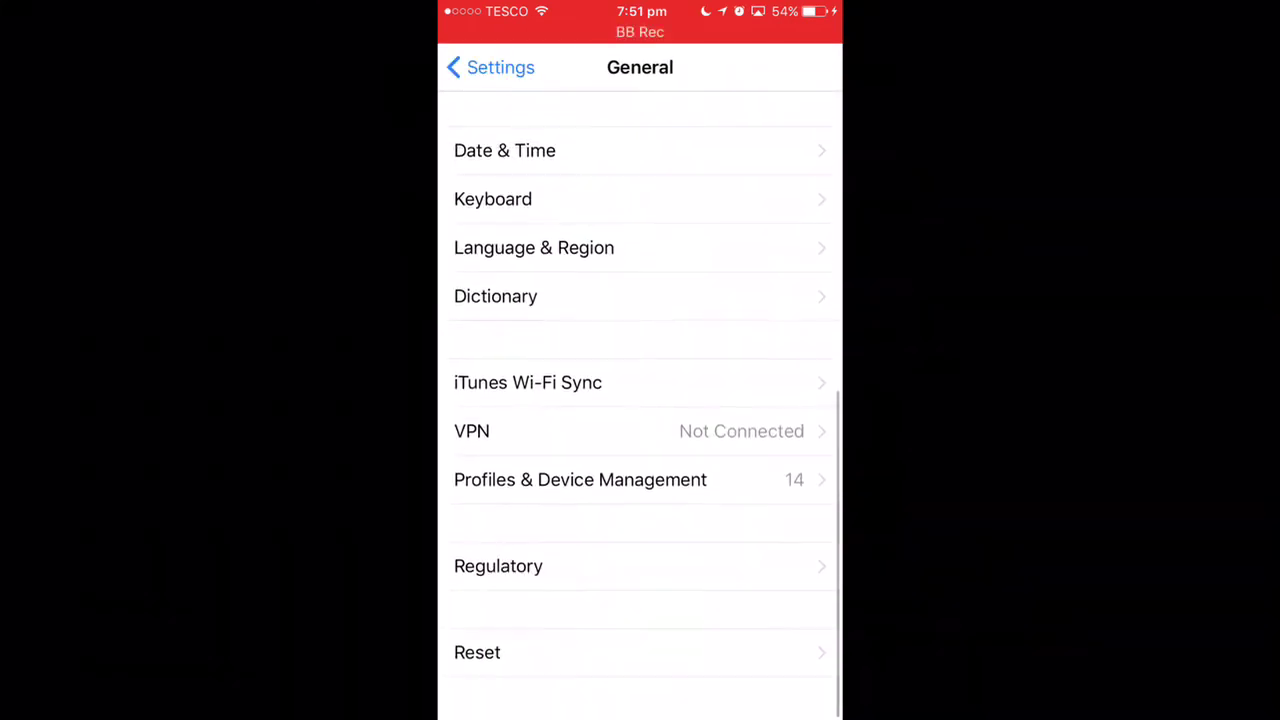
{"action": "left_click", "coordinate": [580, 483]}
{"action": "scroll", "coordinate": [640, 400], "scroll_direction": "down", "scroll_amount": 15}
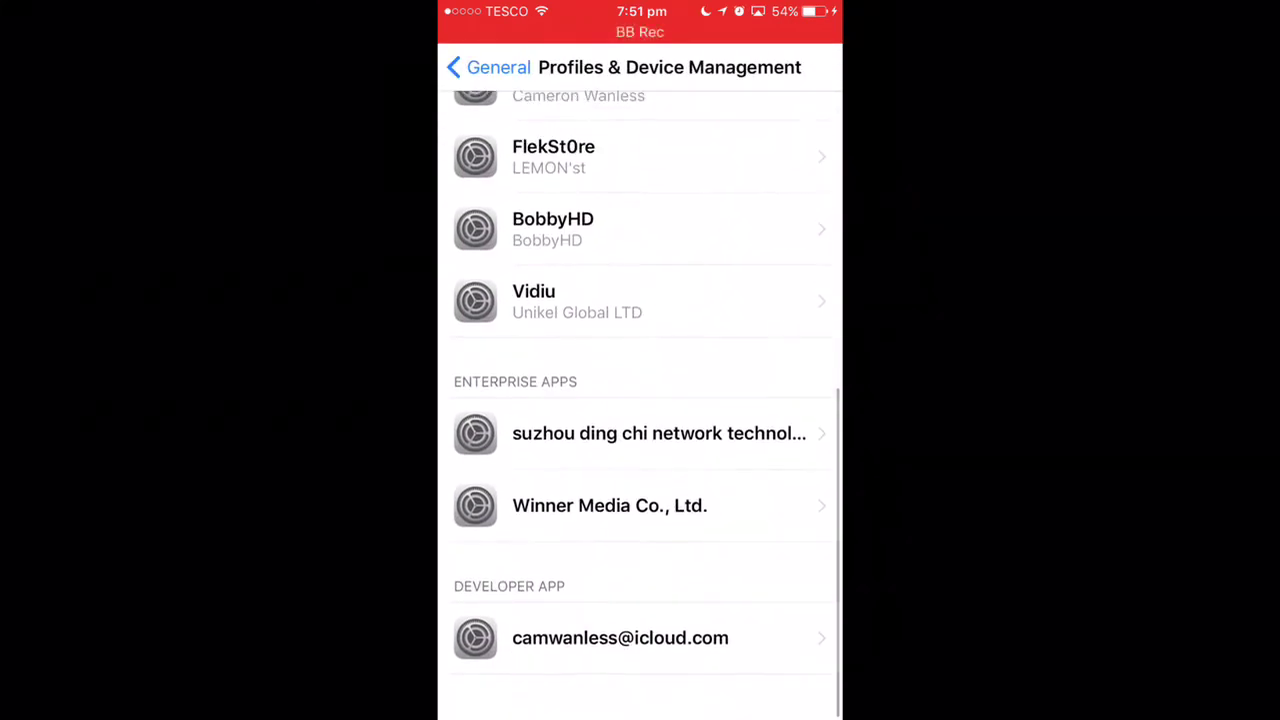
{"action": "left_click", "coordinate": [620, 640]}
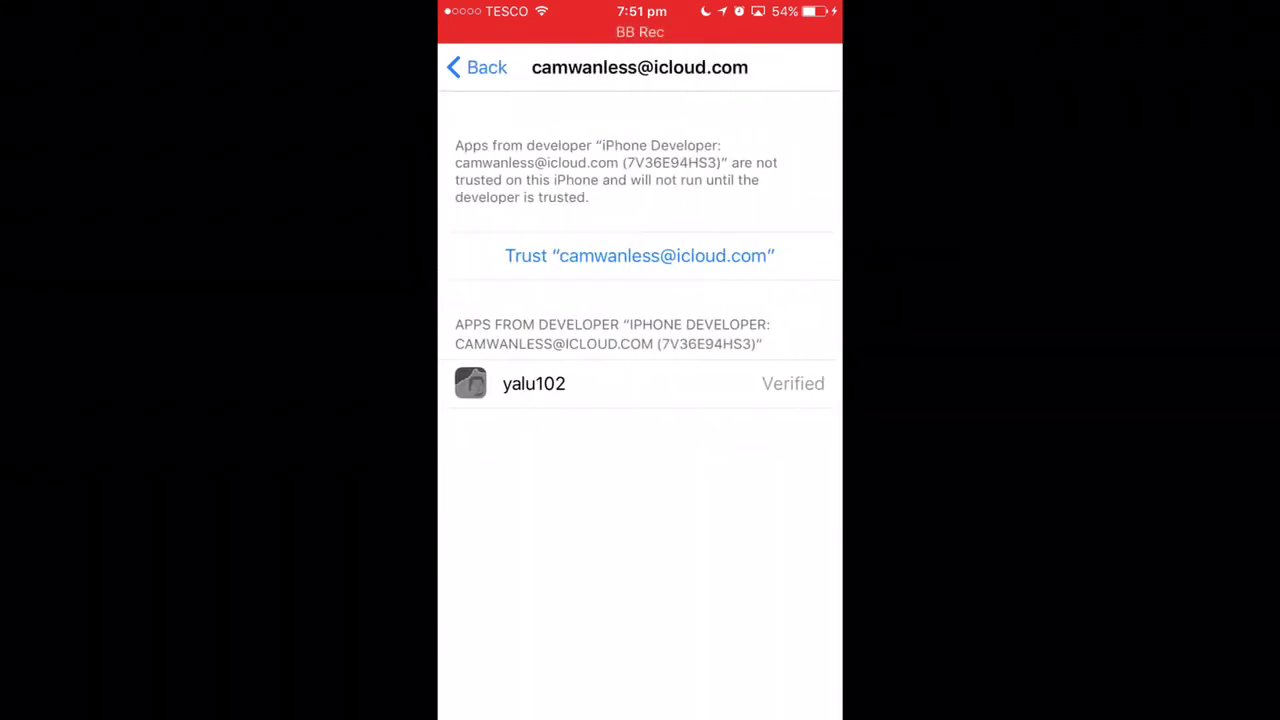
{"action": "left_click", "coordinate": [640, 255]}
{"action": "left_click", "coordinate": [711, 454]}
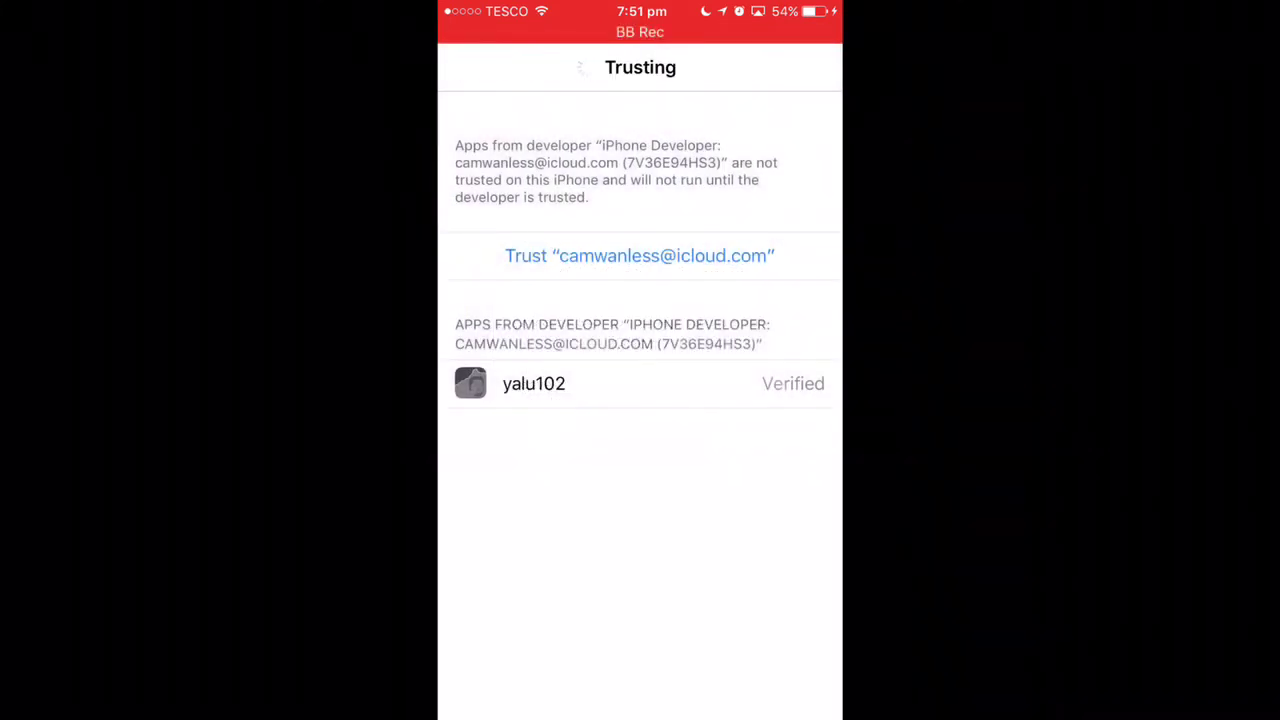
{"action": "key", "text": "super"}
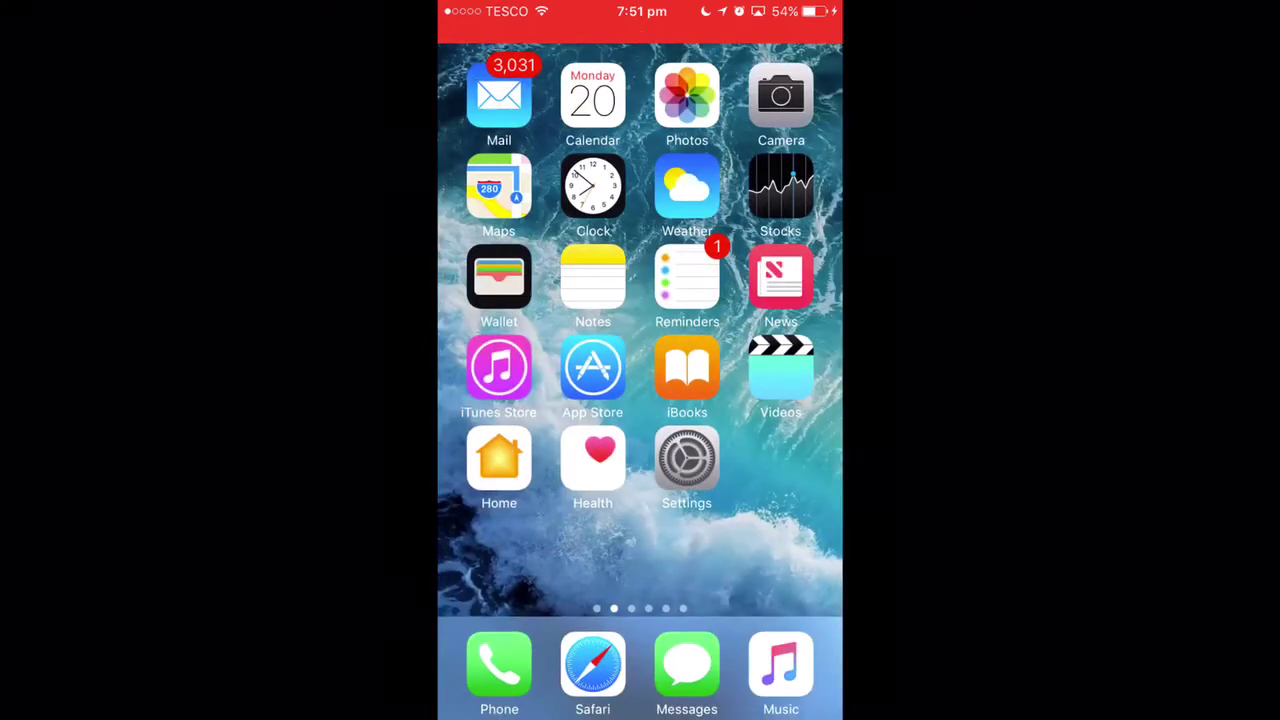
{"action": "left_click_drag", "start_coordinate": [760, 400], "coordinate": [500, 400]}
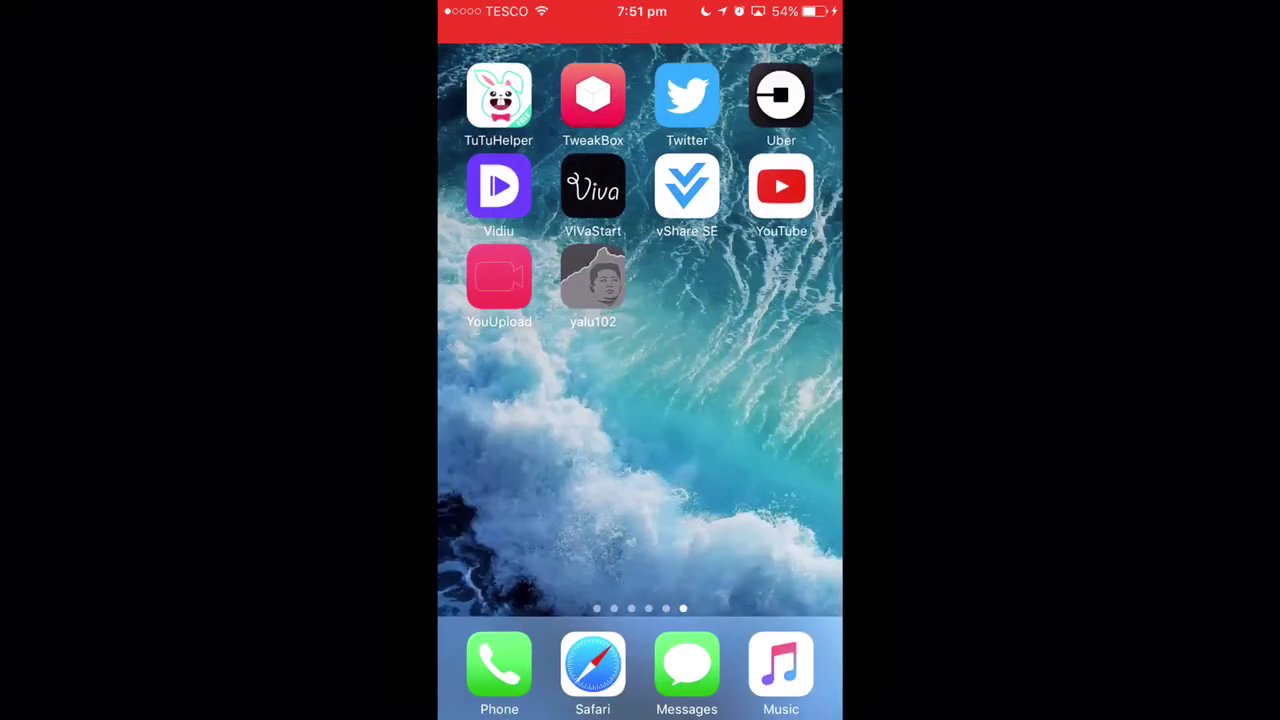
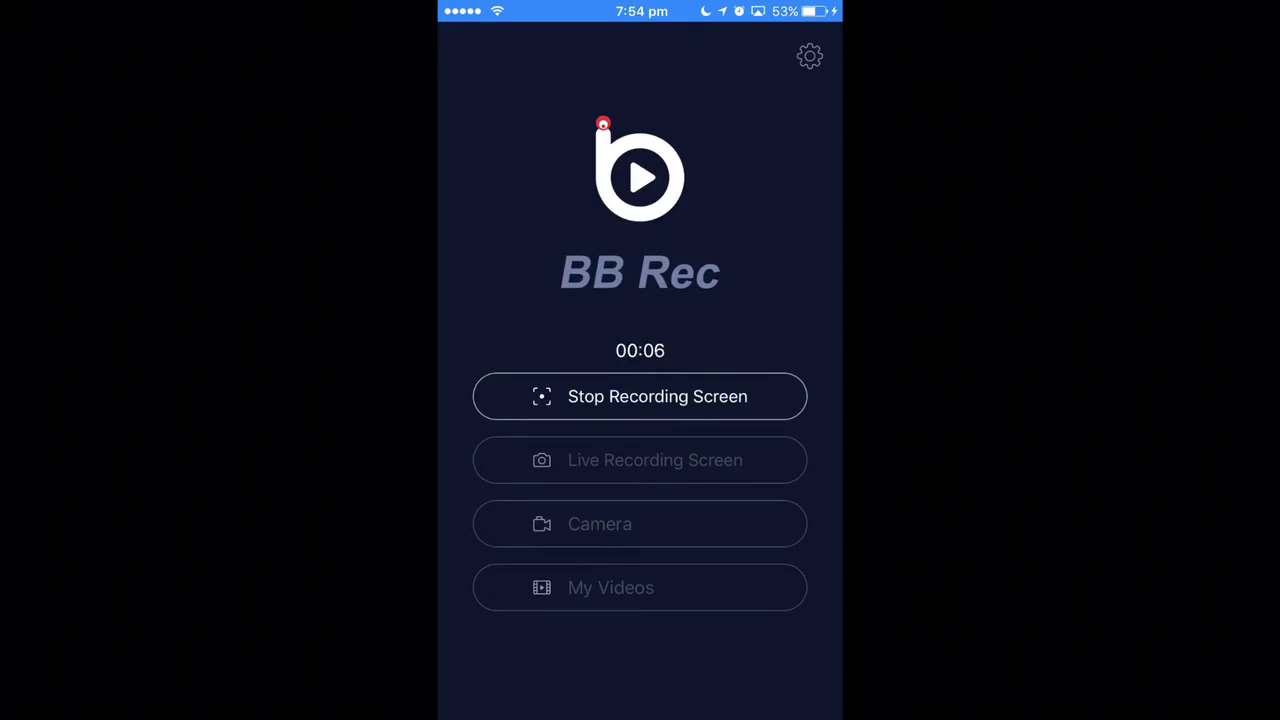
Leave BB Rec and page to the last home-screen page showing yalu102 and TweakBox.
{"action": "key", "text": "Home"}
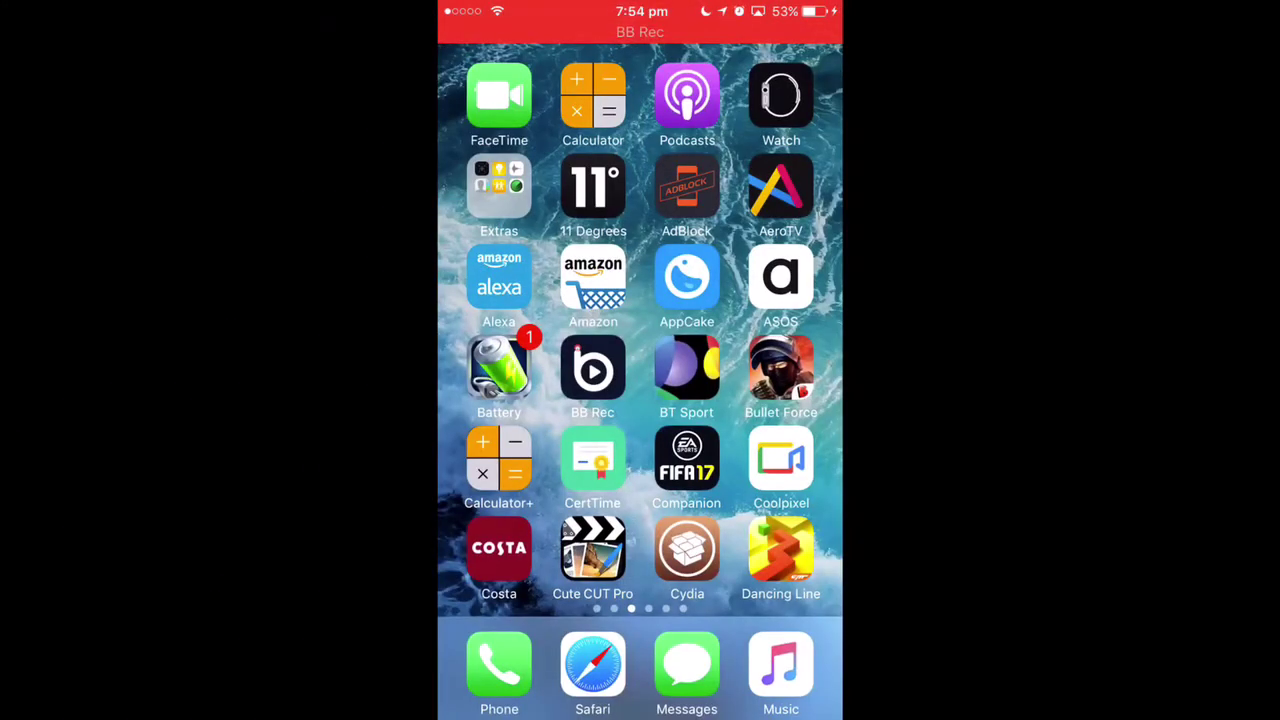
{"action": "left_click_drag", "start_coordinate": [760, 400], "coordinate": [640, 400]}
{"action": "mouse_move", "coordinate": [500, 400]}
{"action": "left_mouse_down"}
{"action": "mouse_move", "coordinate": [760, 400]}
{"action": "mouse_move", "coordinate": [500, 400]}
{"action": "left_mouse_up"}
{"action": "left_click_drag", "start_coordinate": [760, 400], "coordinate": [500, 400]}
{"action": "left_click_drag", "start_coordinate": [760, 400], "coordinate": [500, 400]}
{"action": "mouse_move", "coordinate": [593, 280]}
{"action": "left_mouse_down"}
{"action": "mouse_move", "coordinate": [589, 294]}
{"action": "mouse_move", "coordinate": [593, 280]}
{"action": "left_mouse_up"}
{"action": "key", "text": "super"}
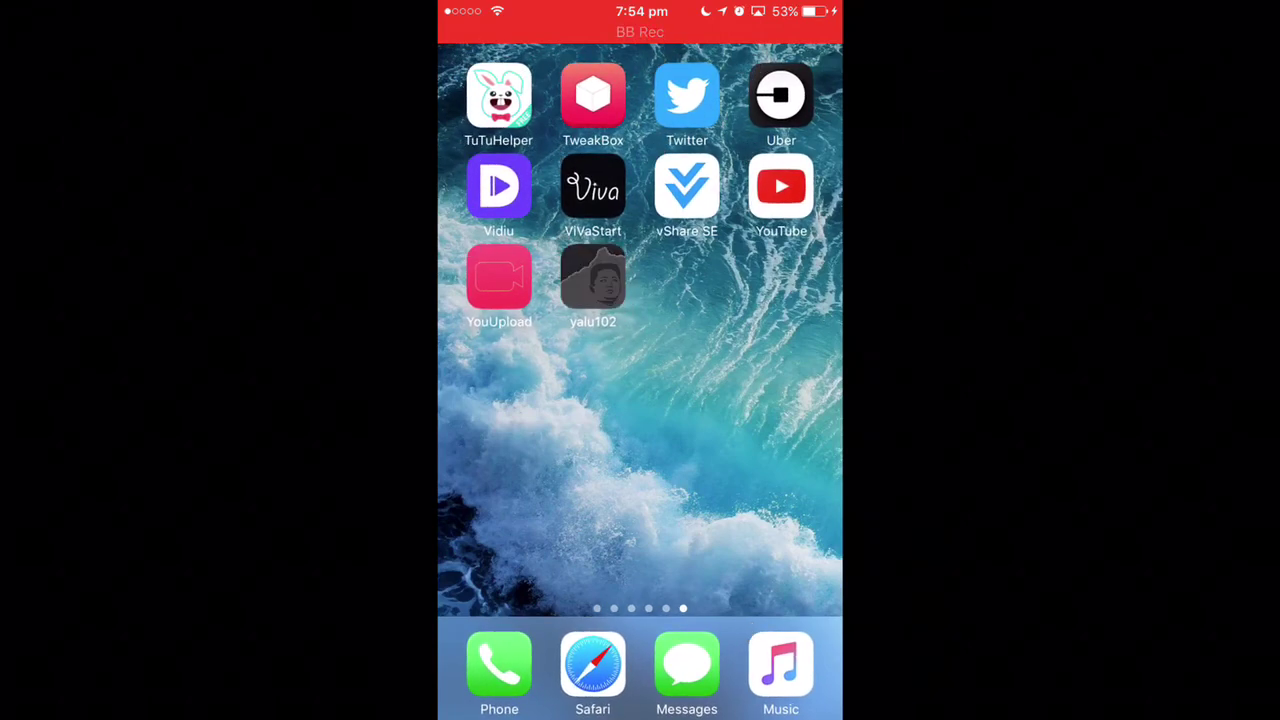
Launch yalu102 to confirm the jailbreak, then open Cydia from its home-screen page and exit.
{"action": "left_click", "coordinate": [593, 280]}
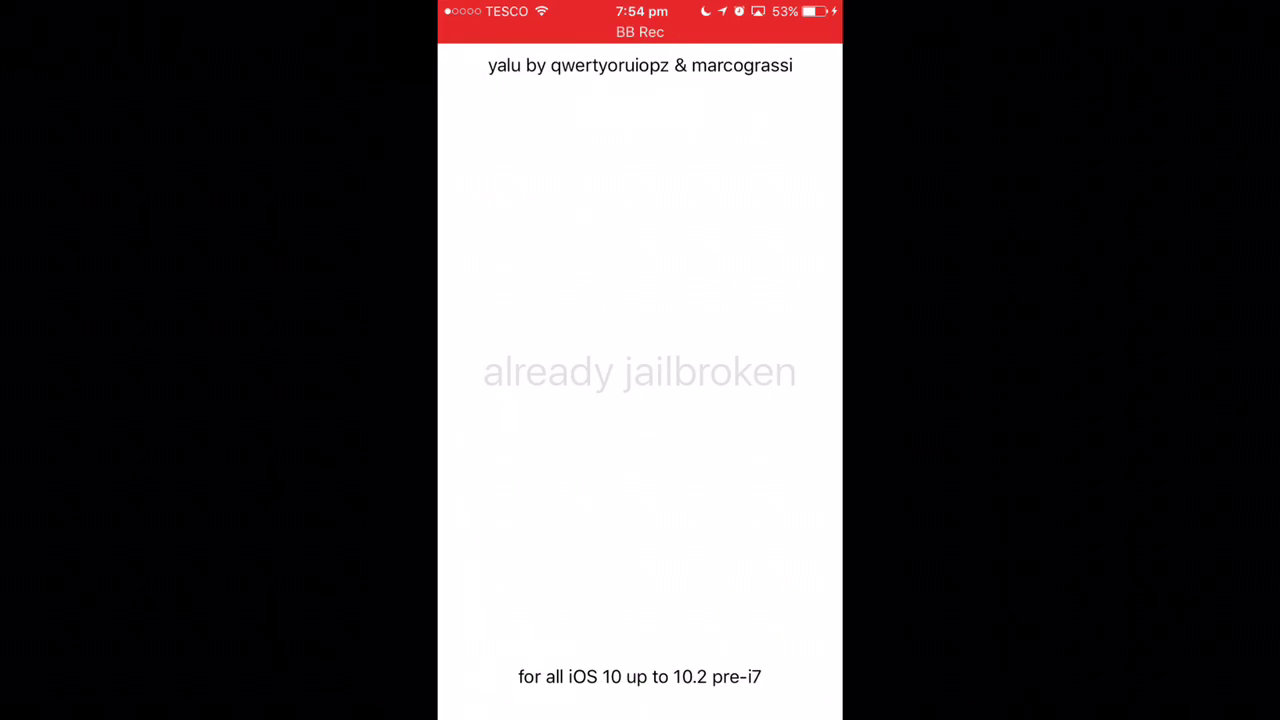
{"action": "key", "text": "super"}
{"action": "left_click_drag", "start_coordinate": [520, 360], "coordinate": [760, 360]}
{"action": "left_click_drag", "start_coordinate": [520, 360], "coordinate": [760, 360]}
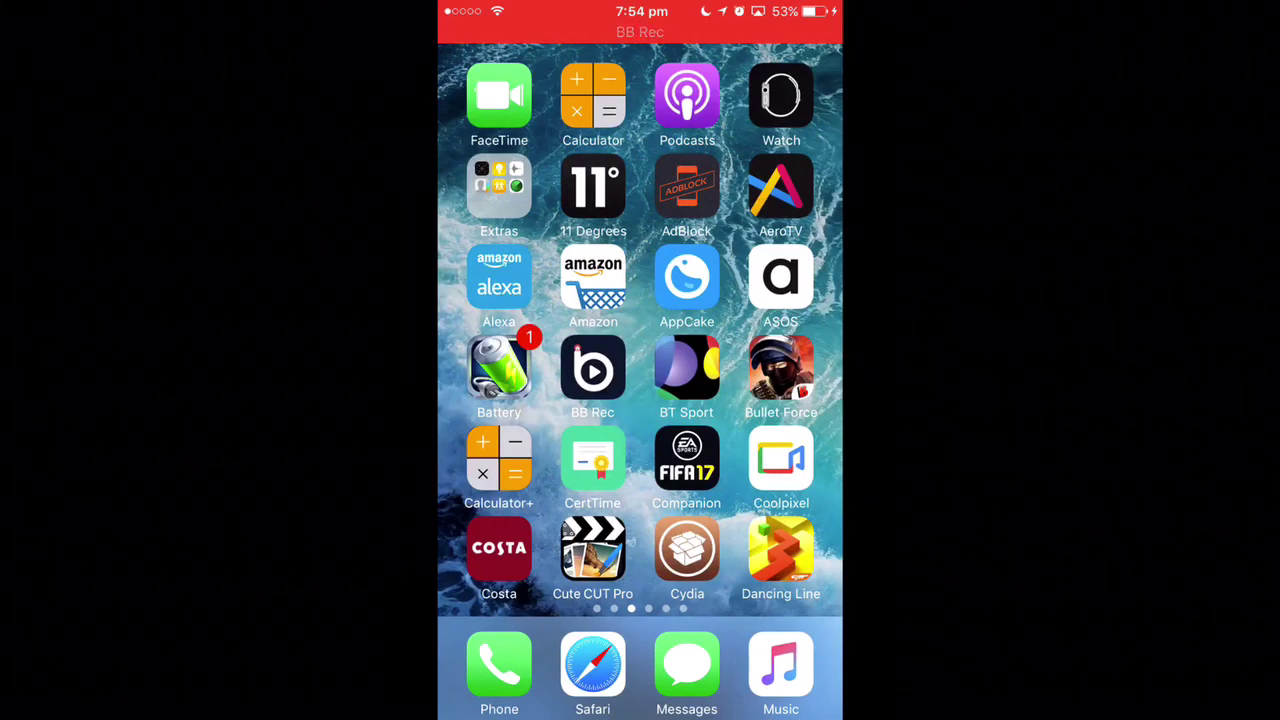
{"action": "left_click", "coordinate": [687, 549]}
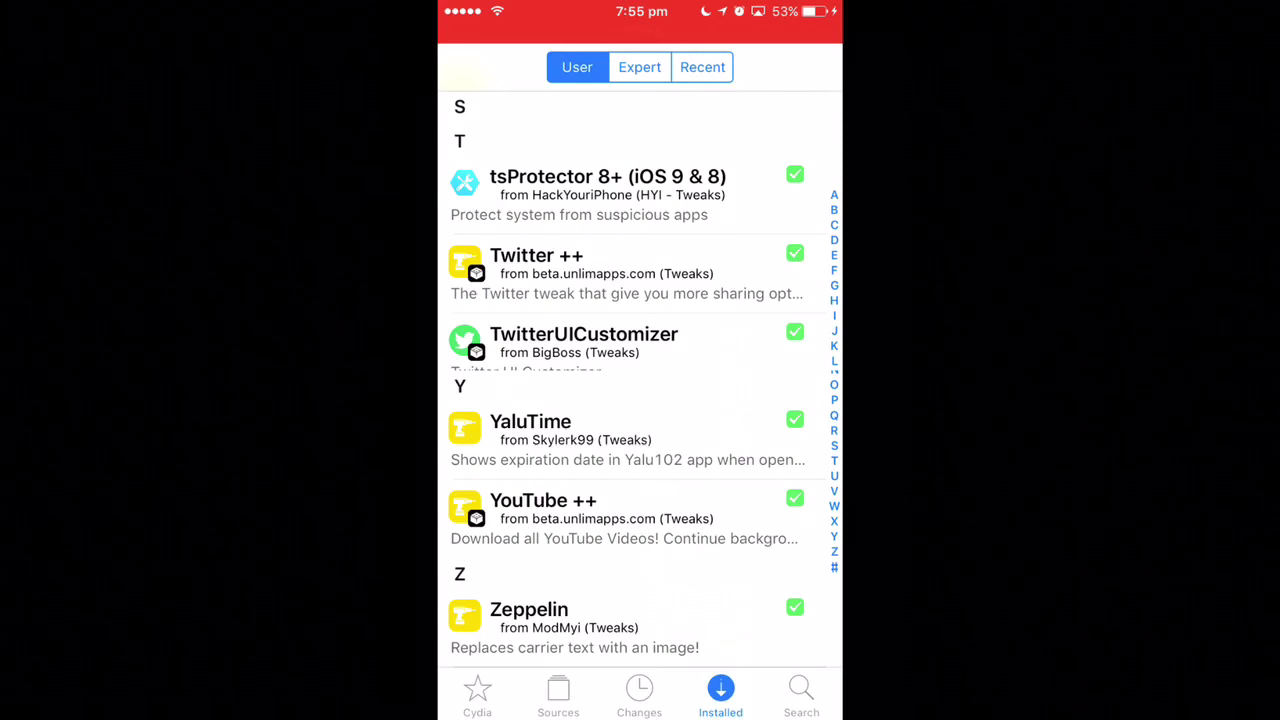
{"action": "key", "text": "super"}
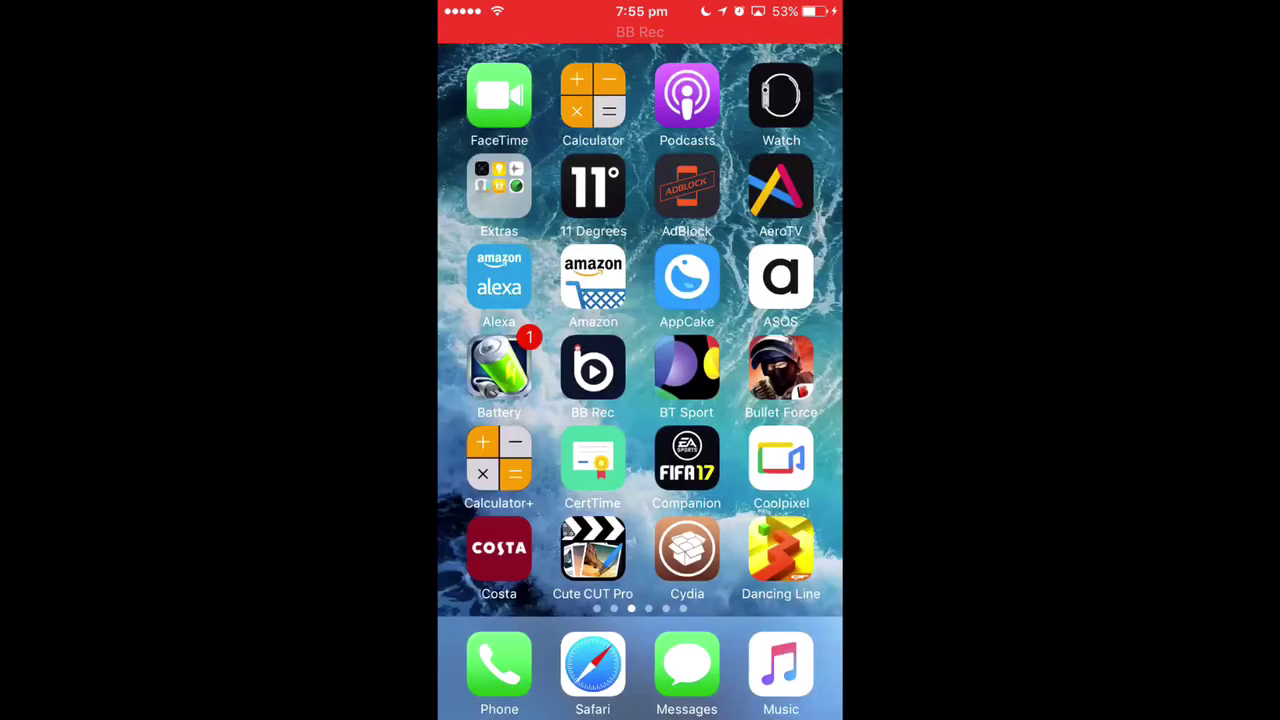
Relaunch Cydia, dismiss the Half-Installed Package alert, and scroll the Home page down and back.
{"action": "left_click", "coordinate": [686, 549]}
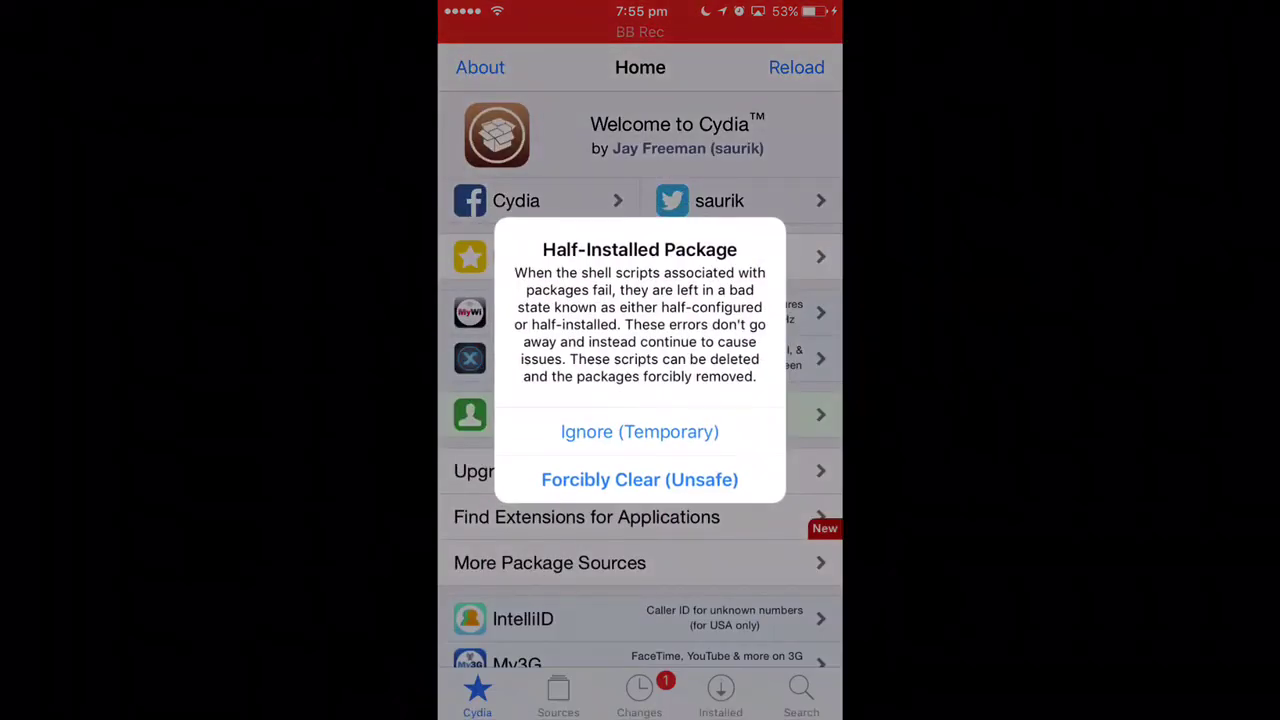
{"action": "left_click", "coordinate": [640, 431]}
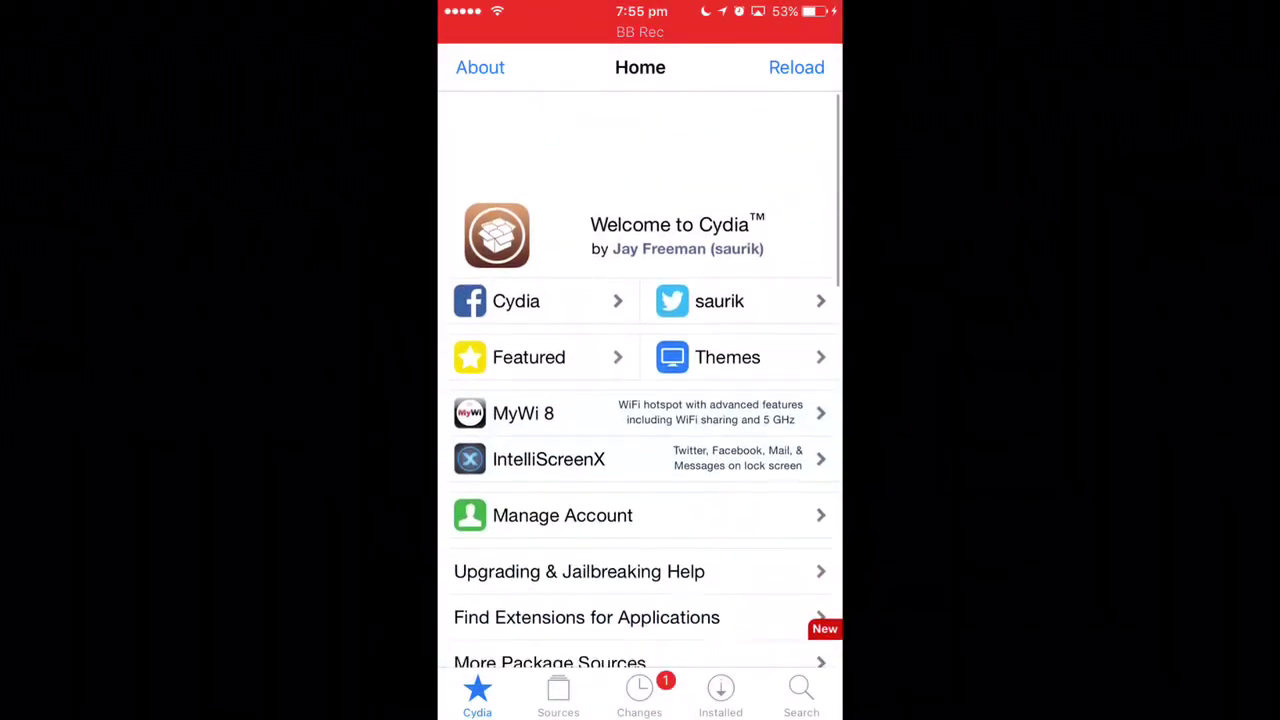
{"action": "scroll", "coordinate": [640, 380], "scroll_direction": "down", "scroll_amount": 15}
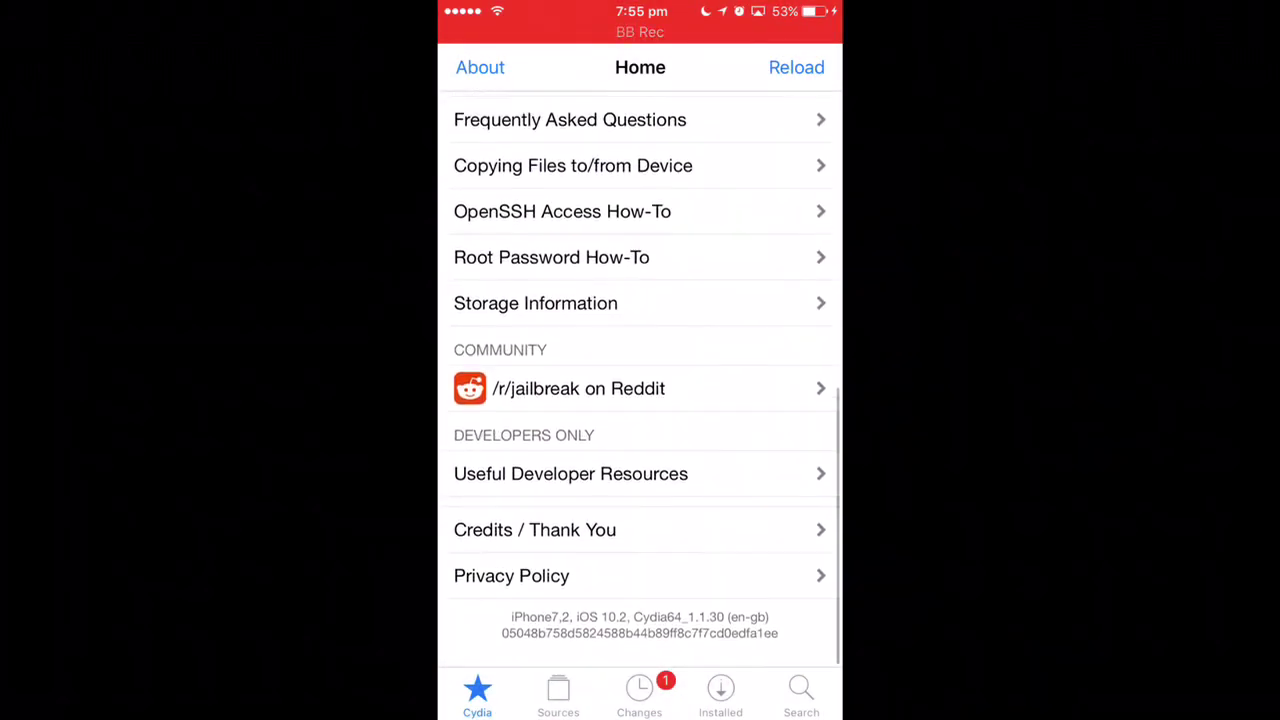
{"action": "scroll", "coordinate": [640, 380], "scroll_direction": "up", "scroll_amount": 15}
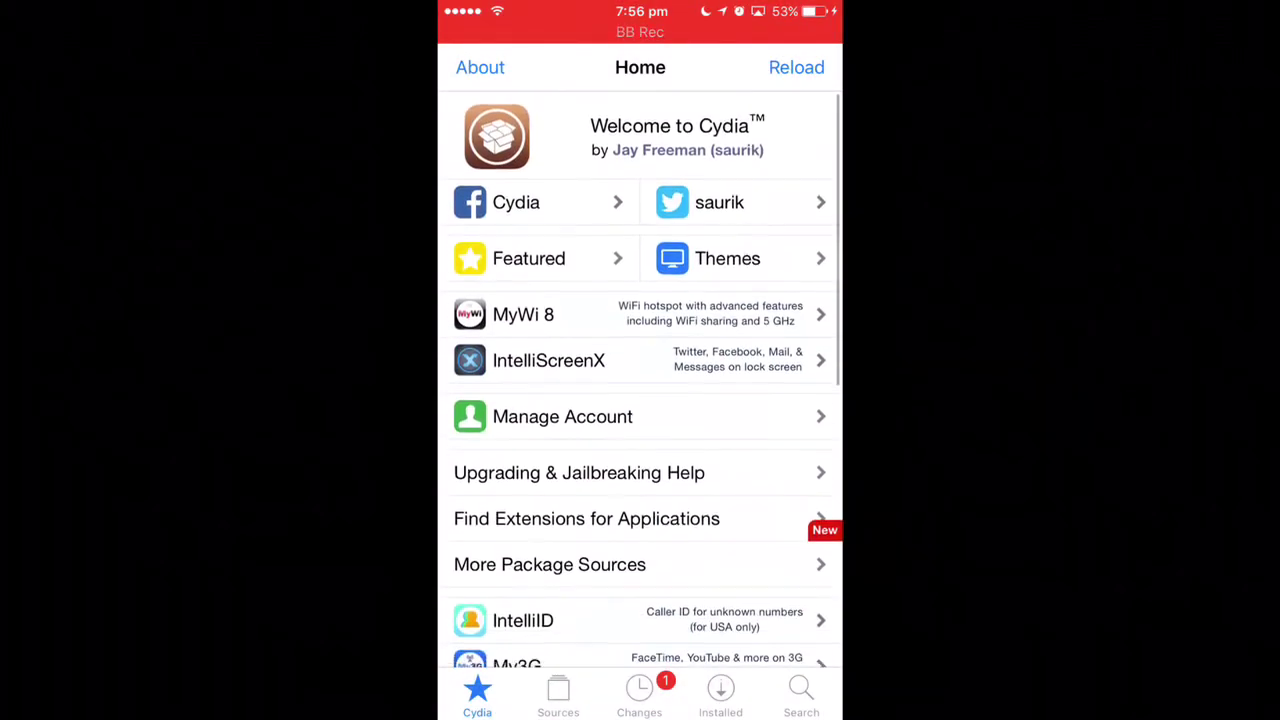
Search for 'Subst', open Substrate Safe Mode, and view its Modify options without changing anything.
{"action": "left_click", "coordinate": [801, 695]}
{"action": "left_click", "coordinate": [650, 66]}
{"action": "type", "text": "substy"}
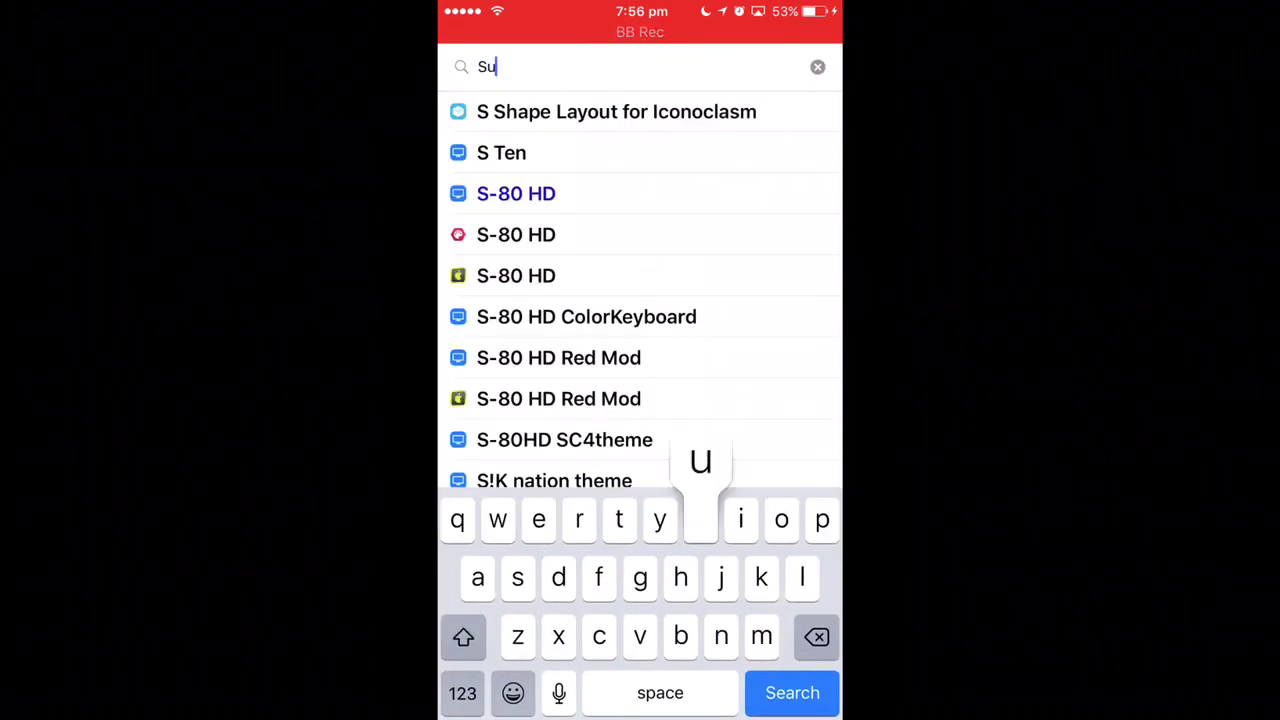
{"action": "key", "text": "BackSpace"}
{"action": "left_click", "coordinate": [572, 111]}
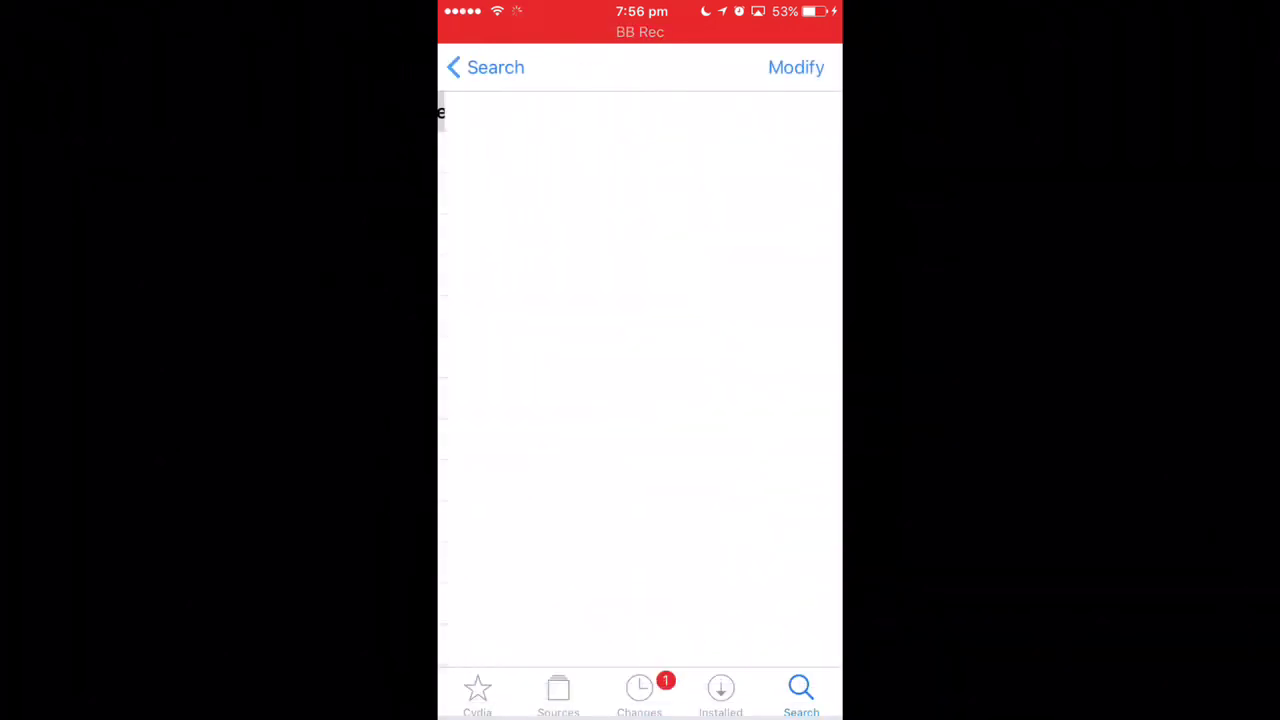
{"action": "left_click", "coordinate": [796, 67]}
{"action": "left_click", "coordinate": [640, 484]}
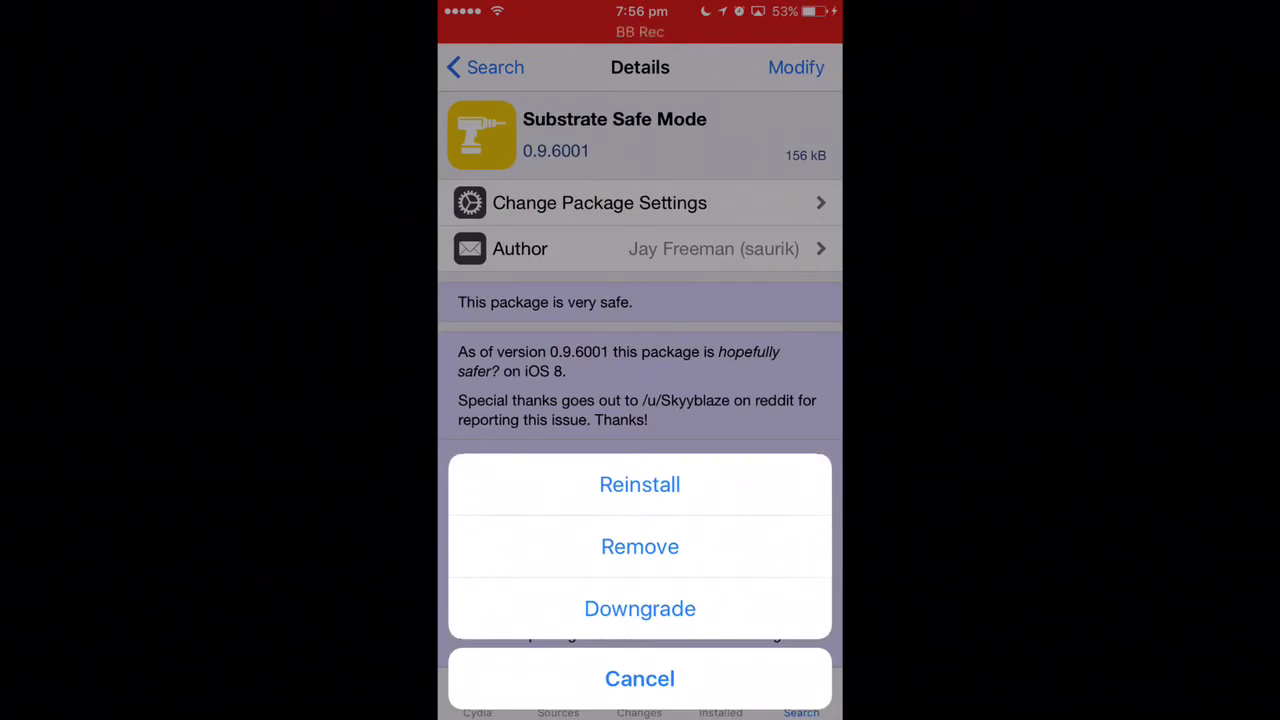
{"action": "left_click", "coordinate": [640, 678]}
Return to Cydia's Home tab, then exit to the first home-screen page.
{"action": "left_click", "coordinate": [720, 695]}
{"action": "left_click", "coordinate": [477, 695]}
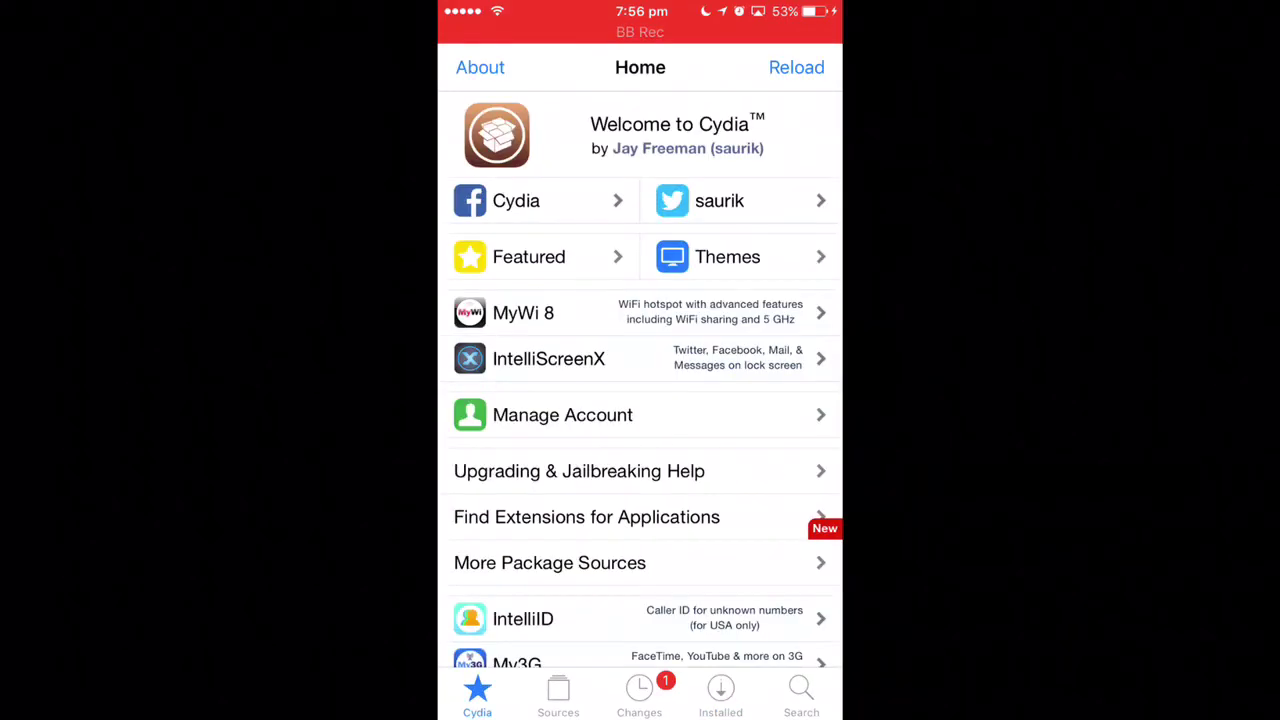
{"action": "key", "text": "super"}
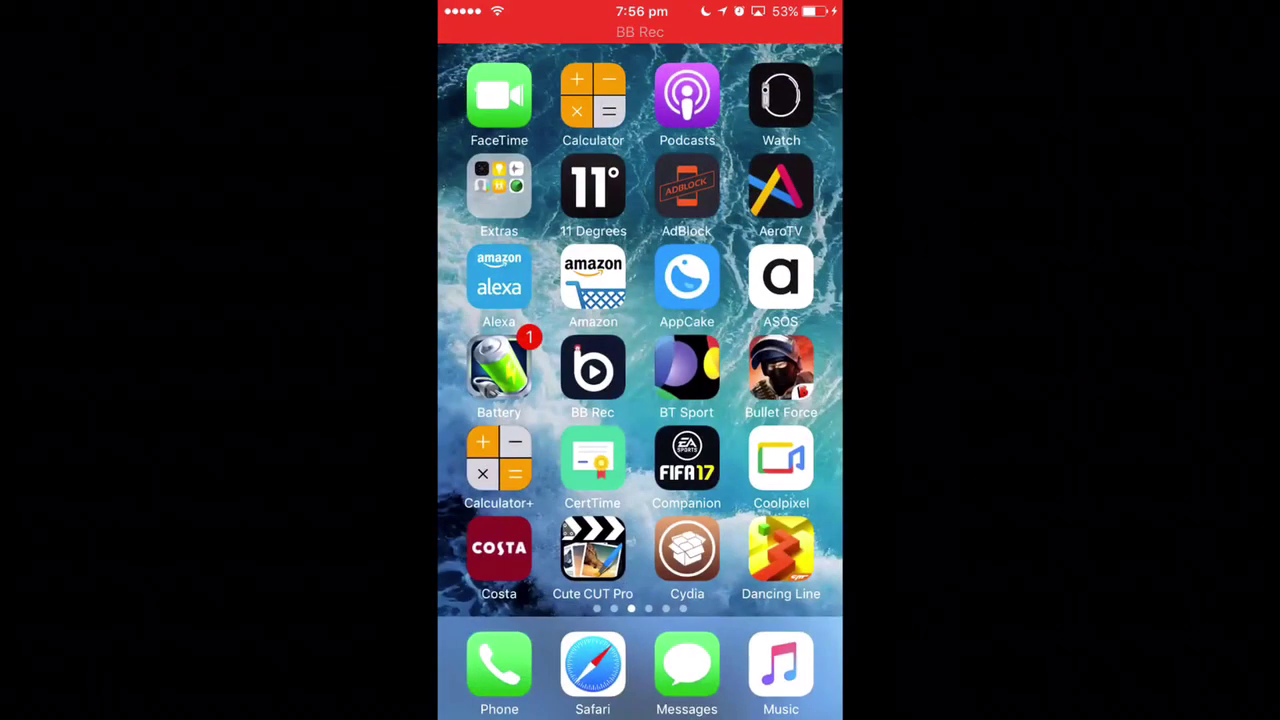
{"action": "key", "text": "super"}
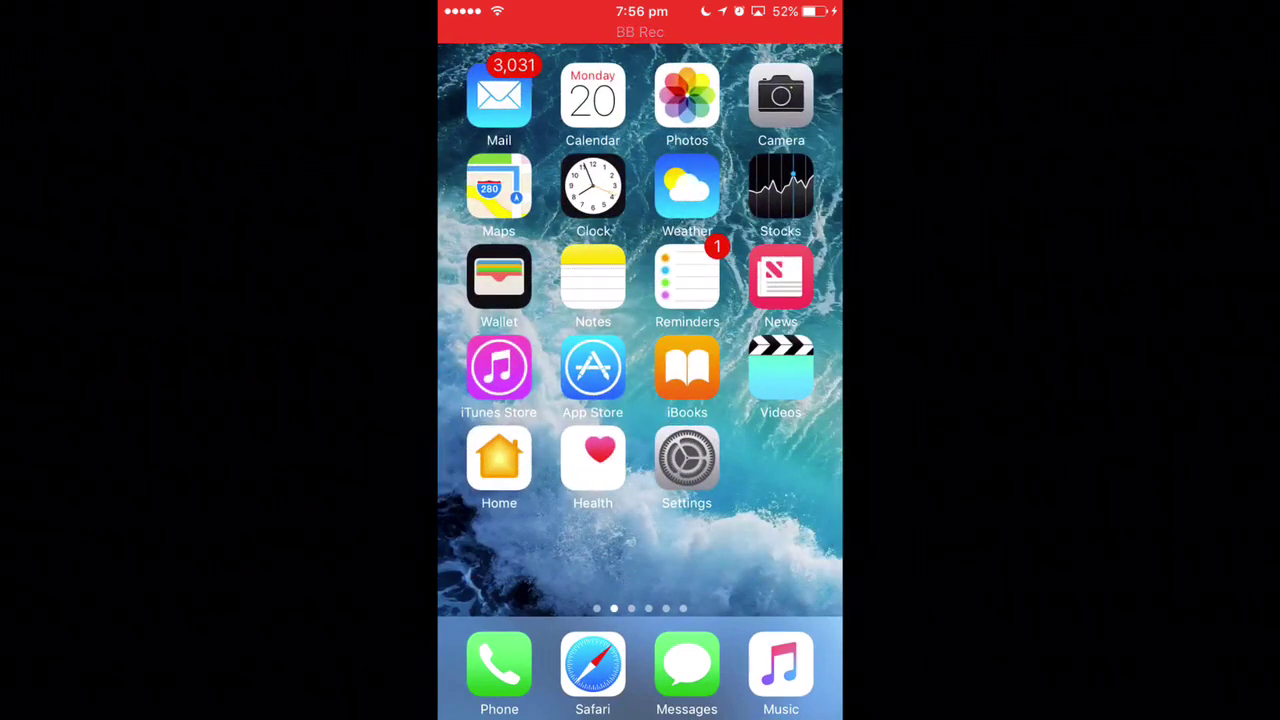